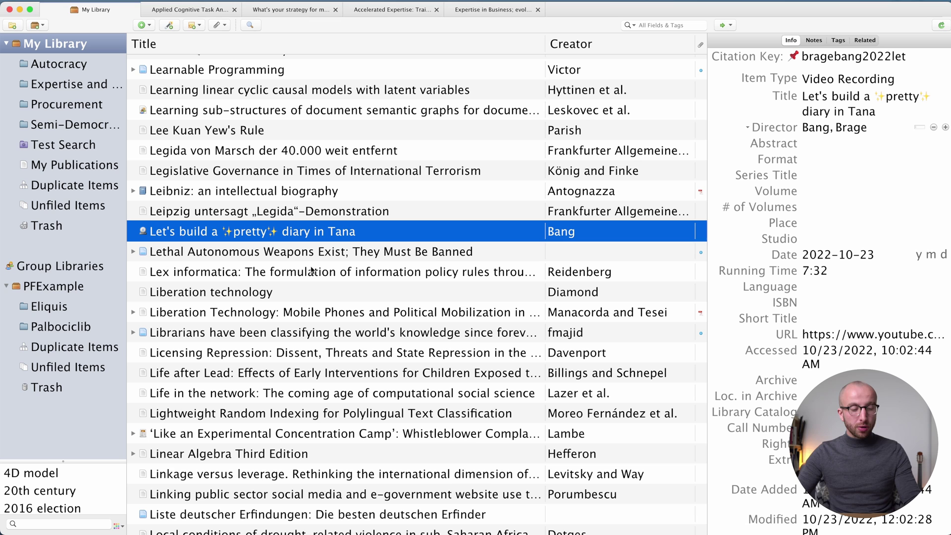
Step: Copy the Zotero video item and paste it into Tana's 23 Oct page as a #Source node
key("shift+super+c")
key("super+Tab")
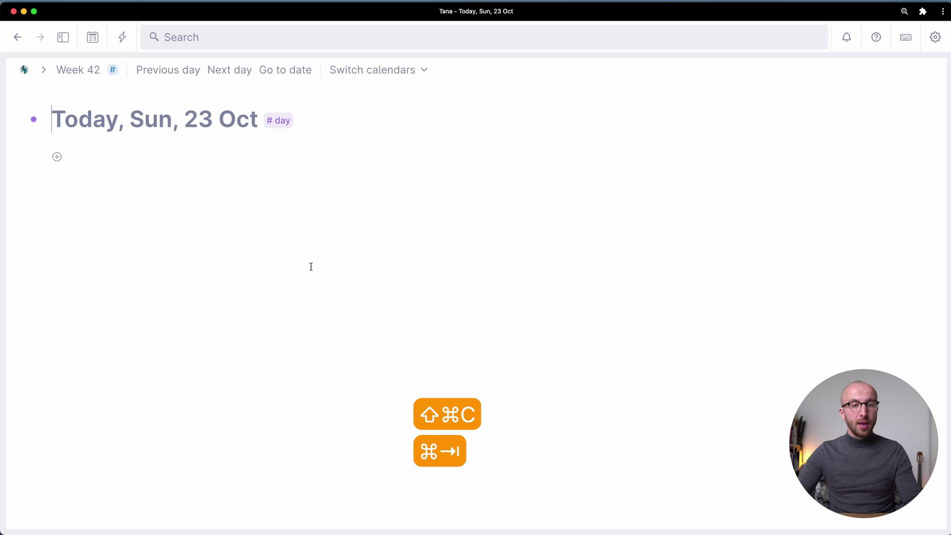
left_click(171, 157)
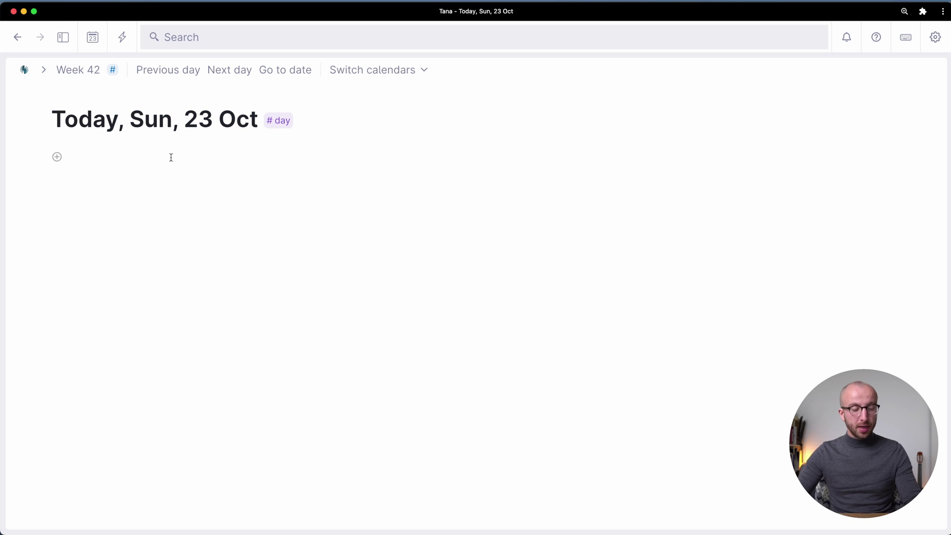
type("Let's build a ✨pretty✨ diary in Tana #Source Title\tLet's build a ✨pretty✨ diary in Tana Citation key\t@bragebang2022let Author\tBrage Bang #Author Year\t2022 Status\tUnread Zotero link\tZotero Link URL\thttps://www.youtube.com/watch?v=E8m01VQvDI8")
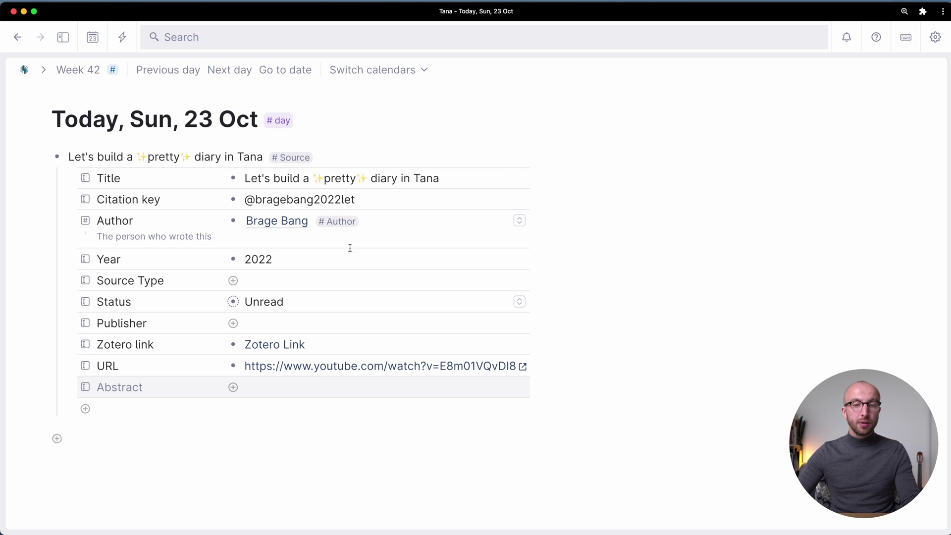
left_click(266, 260)
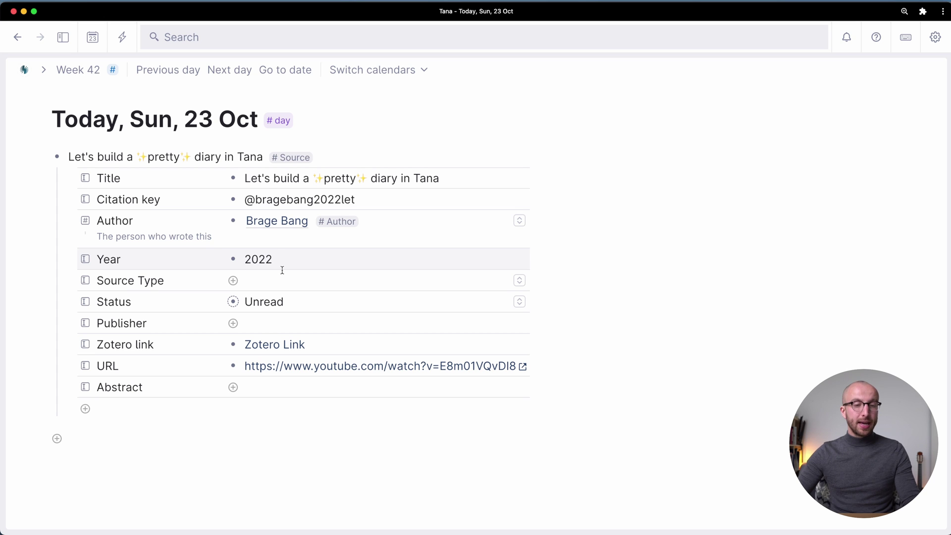
Step: Choose Video as the Source Type, leaving Publisher empty, then return to the browser
left_click(519, 280)
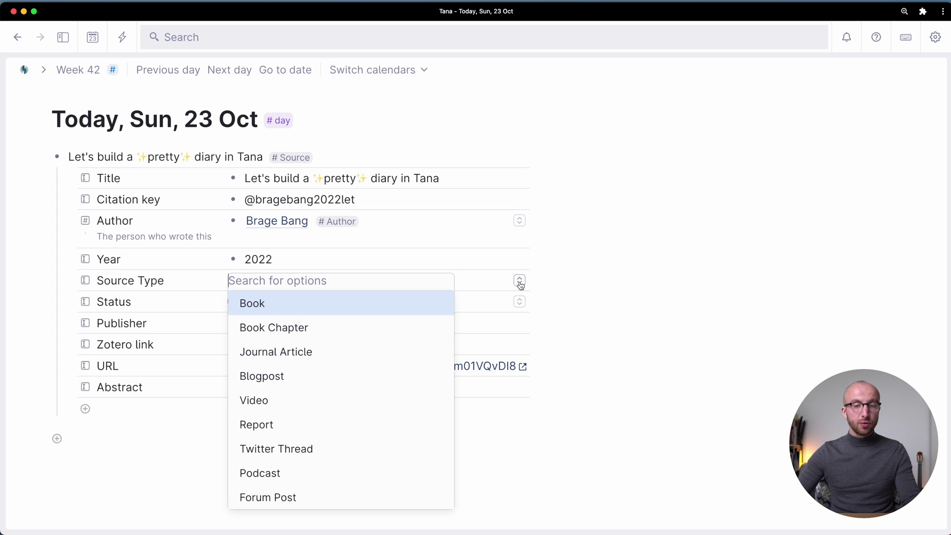
left_click(346, 404)
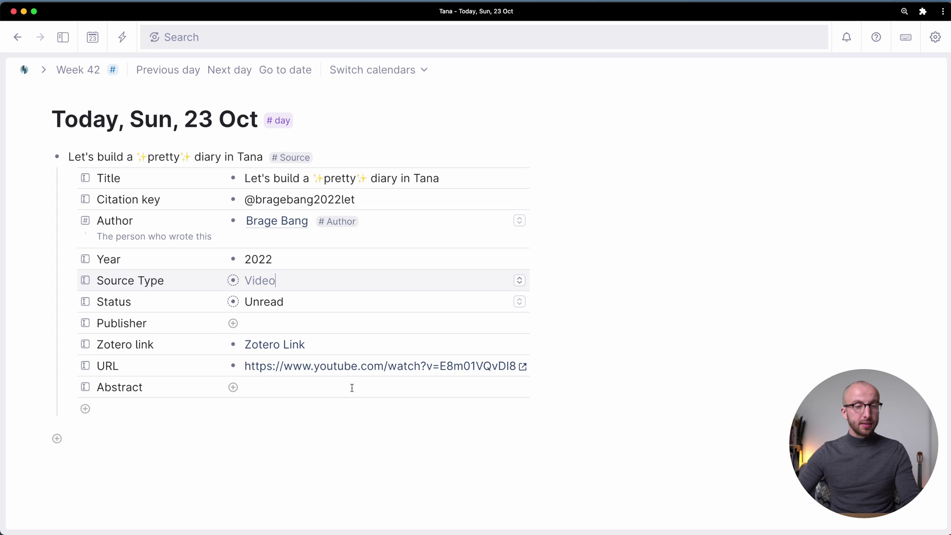
left_click(292, 323)
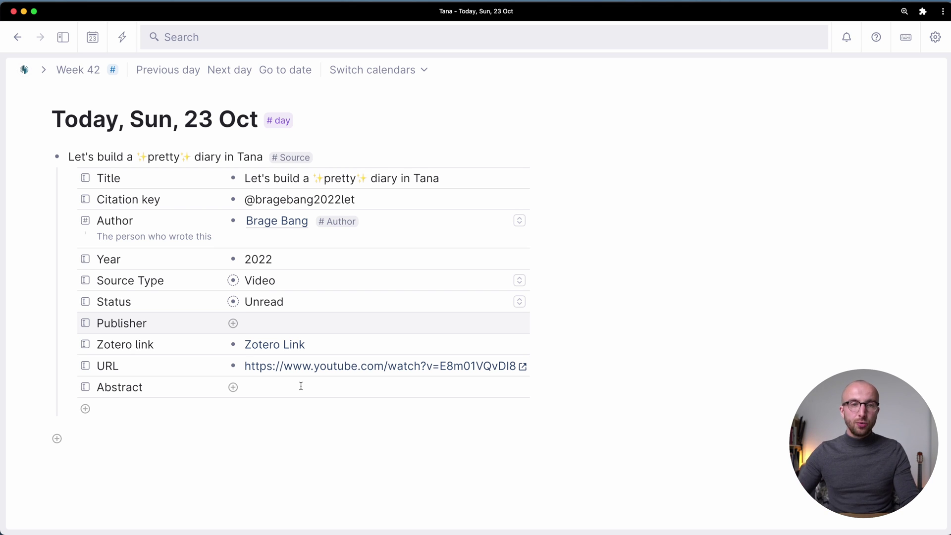
left_click(299, 414)
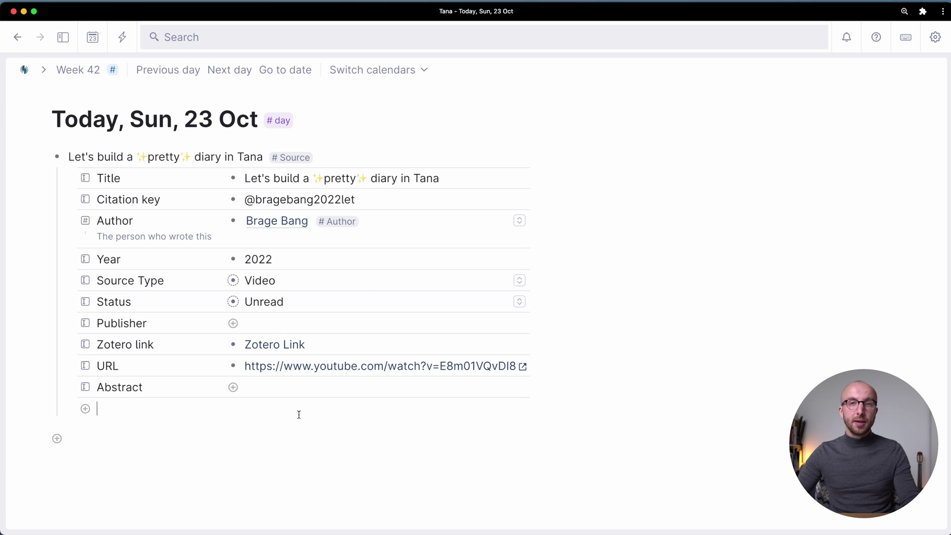
key("super+Tab")
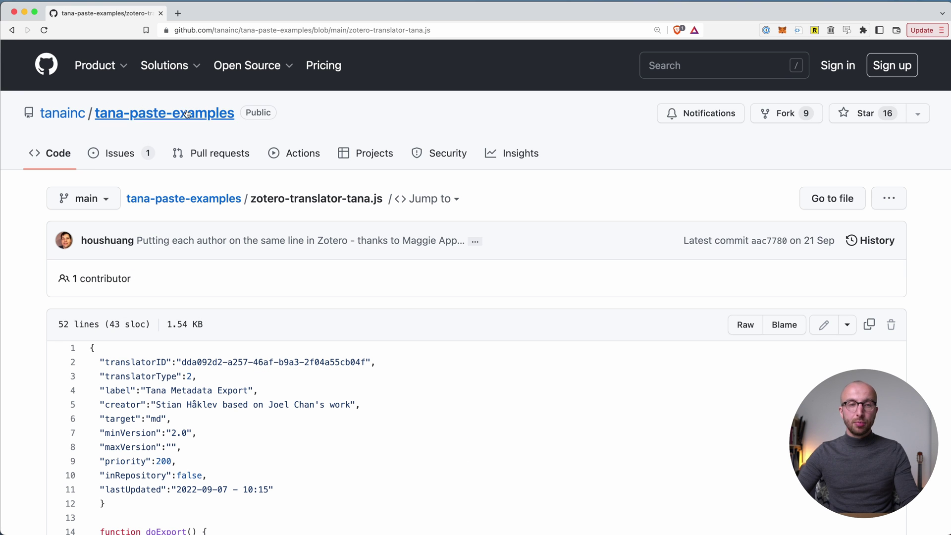
scroll(269, 451, "down", 2)
scroll(269, 445, "up", 2)
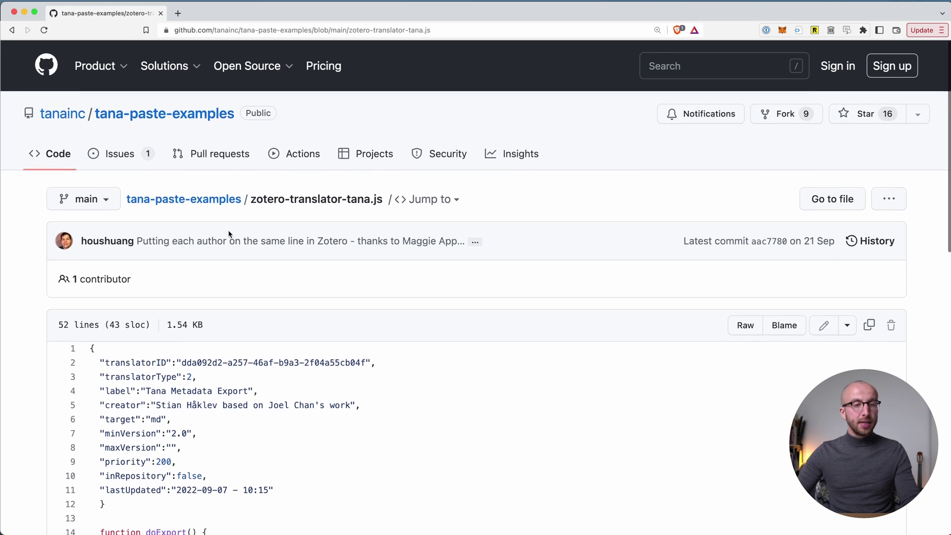
left_click(207, 202)
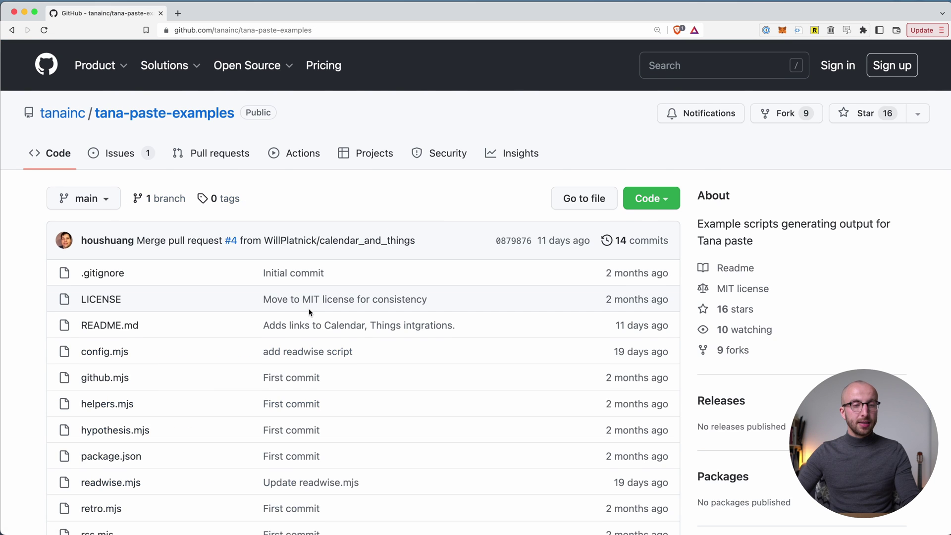
scroll(267, 277, "down", 8)
scroll(213, 231, "up", 2)
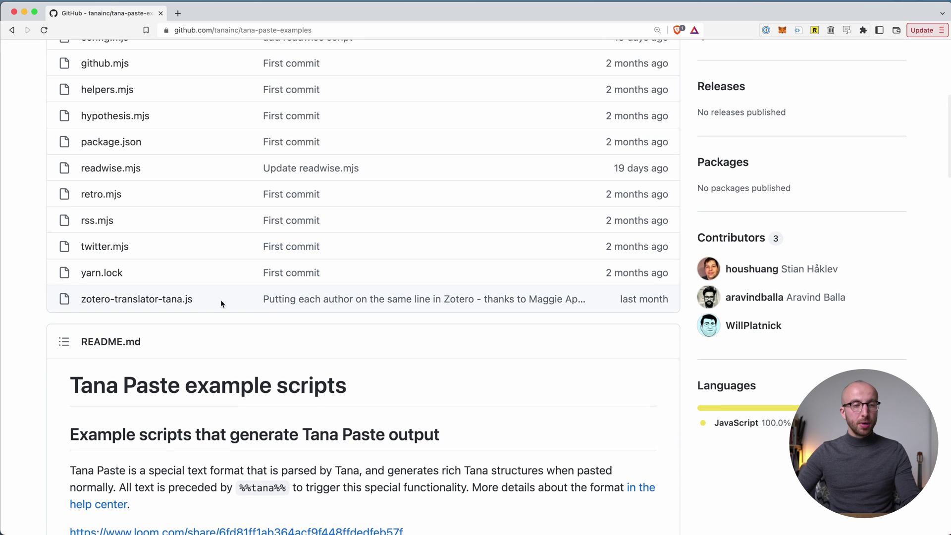
scroll(168, 307, "up", 1)
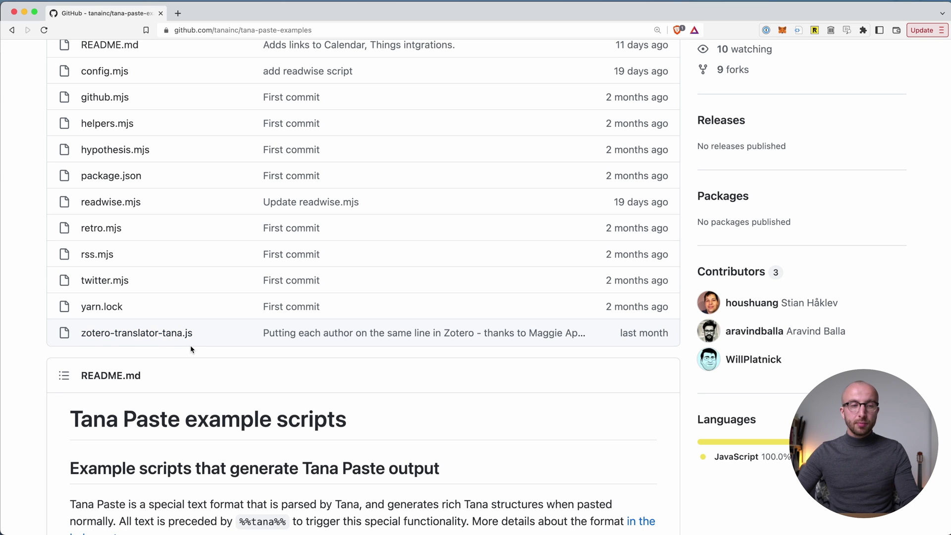
left_click(151, 333)
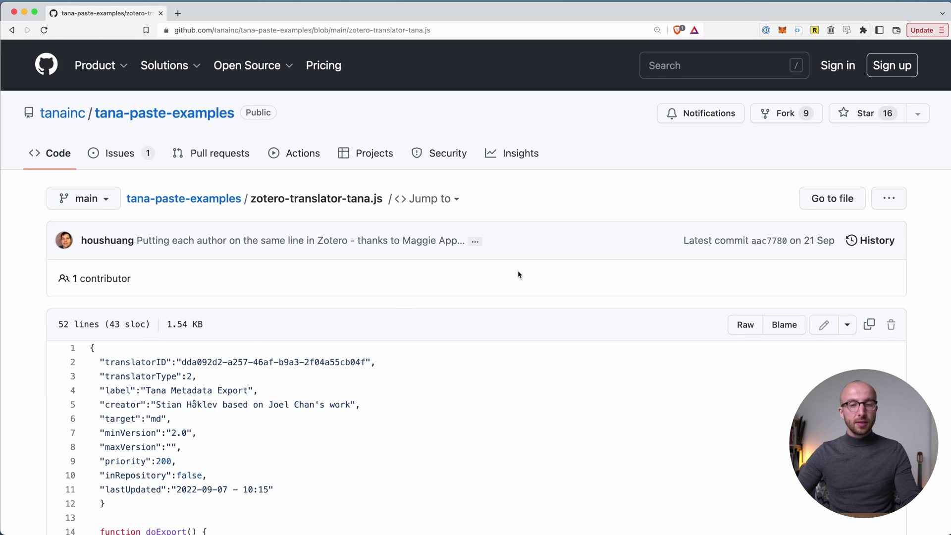
Step: Save the raw GitHub script as zotero-translator-tana.js into the Downloads folder
scroll(516, 272, "down", 1)
left_click(737, 289)
right_click(738, 290)
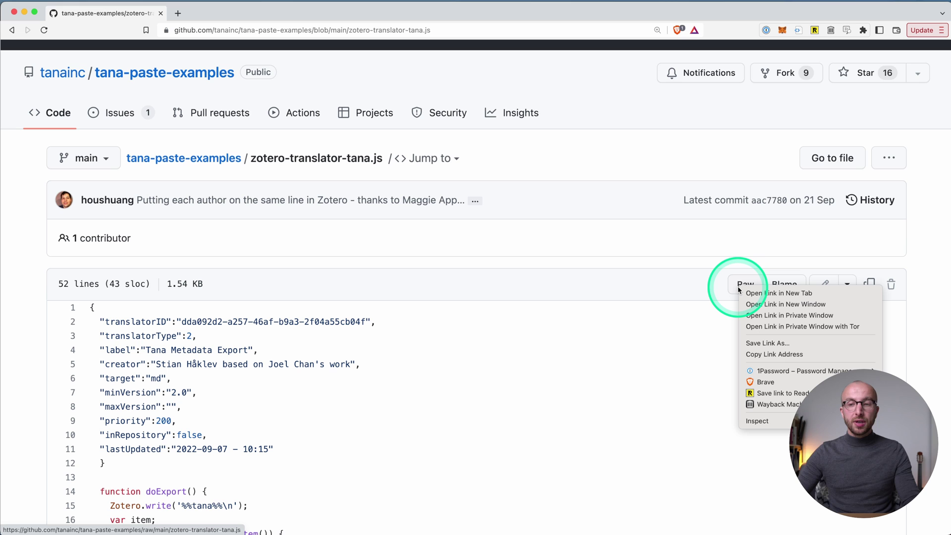
left_click(768, 343)
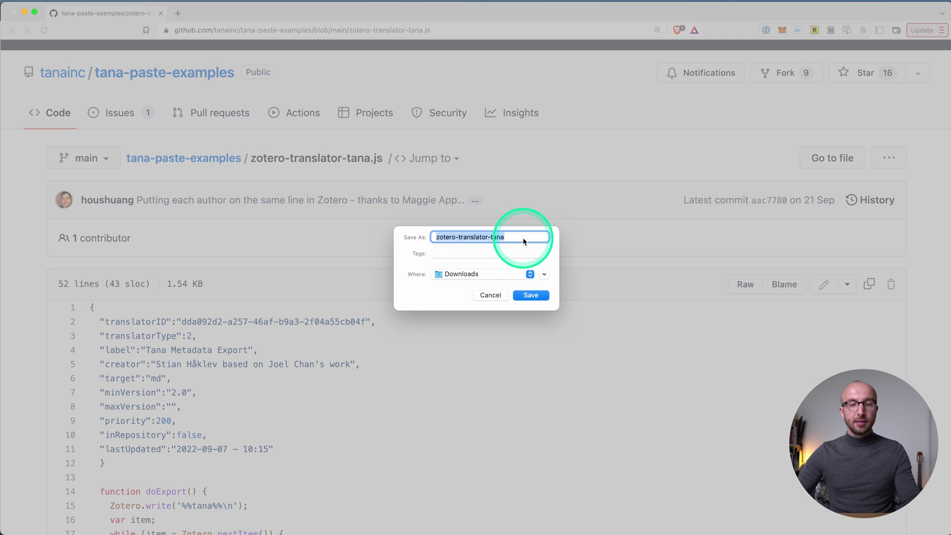
key("Right")
type(".")
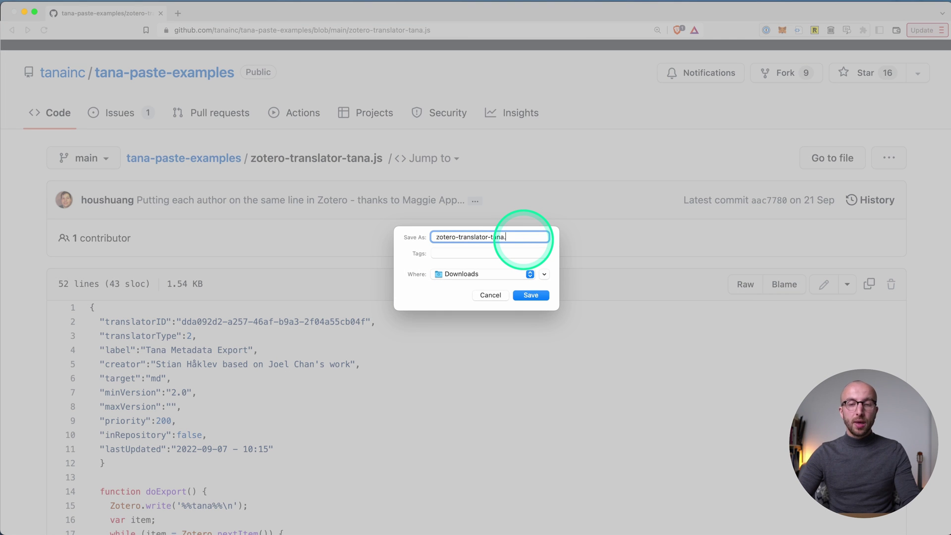
type("js")
left_click(521, 240)
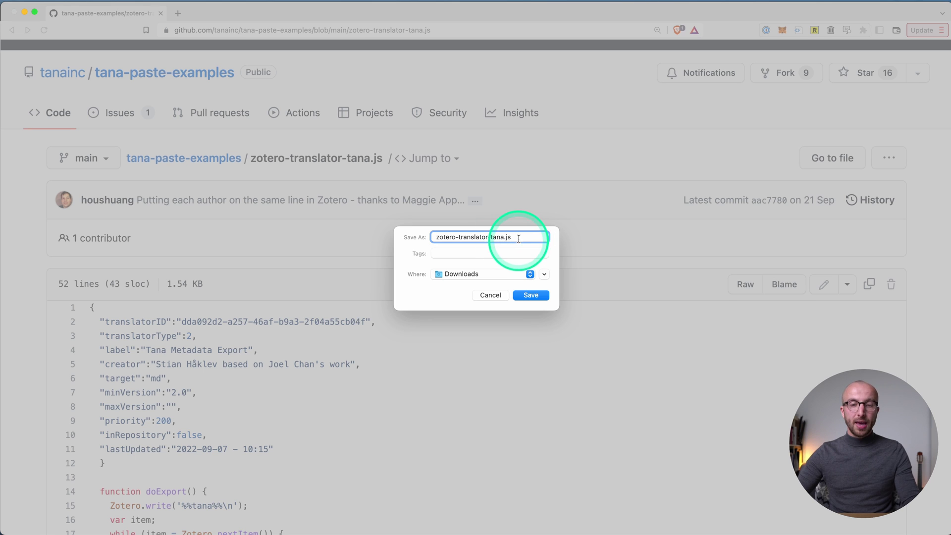
left_click(529, 295)
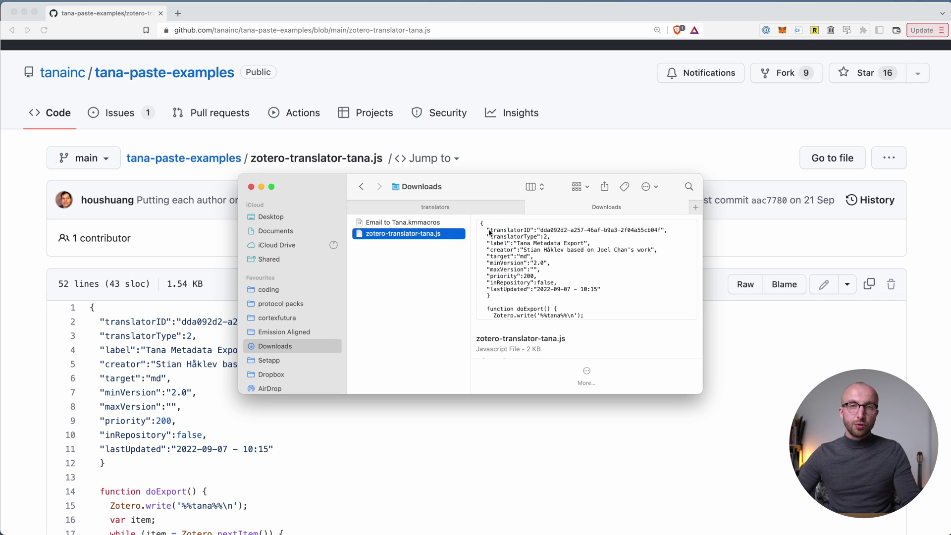
Step: Drag zotero-translator-tana.js from the Downloads tab into the Zotero/translators folder
left_click(470, 207)
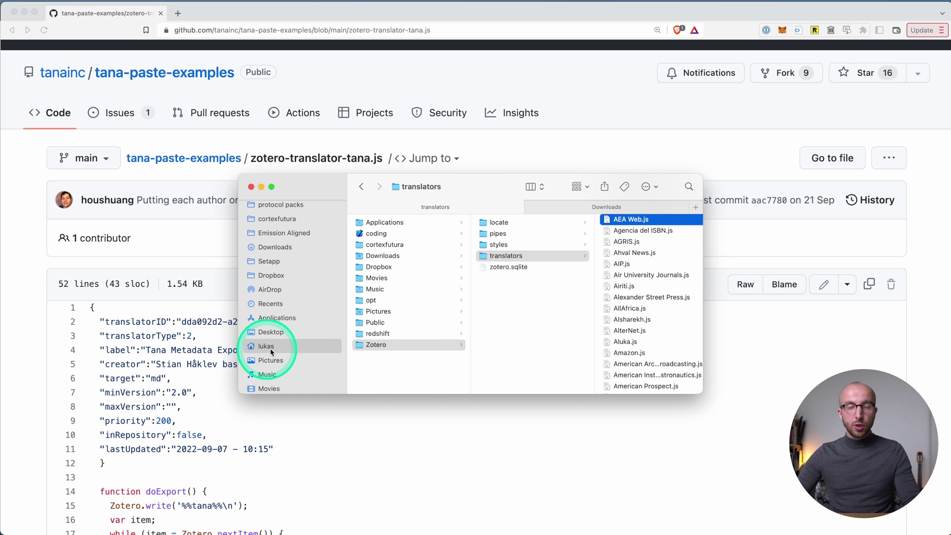
left_click(390, 344)
left_click(524, 255)
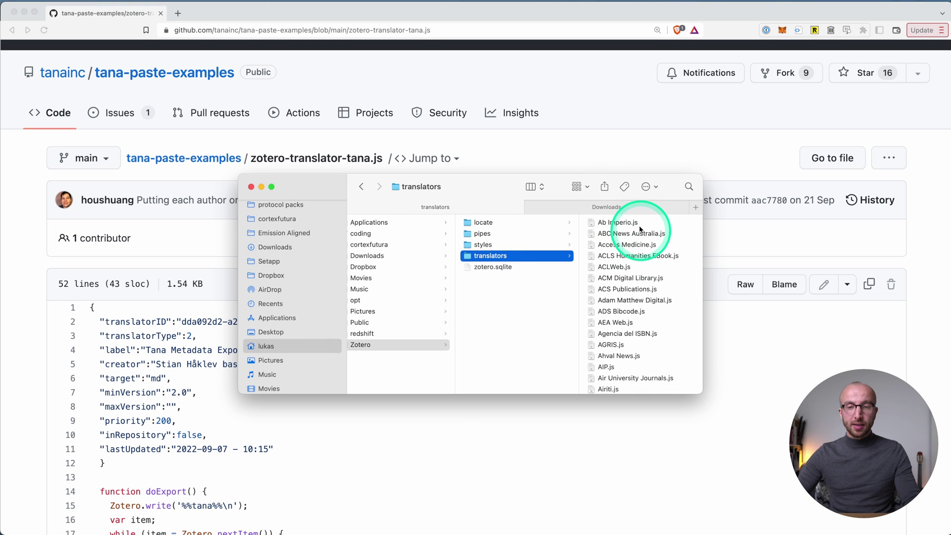
left_click(604, 207)
left_click_drag(403, 233, 469, 210)
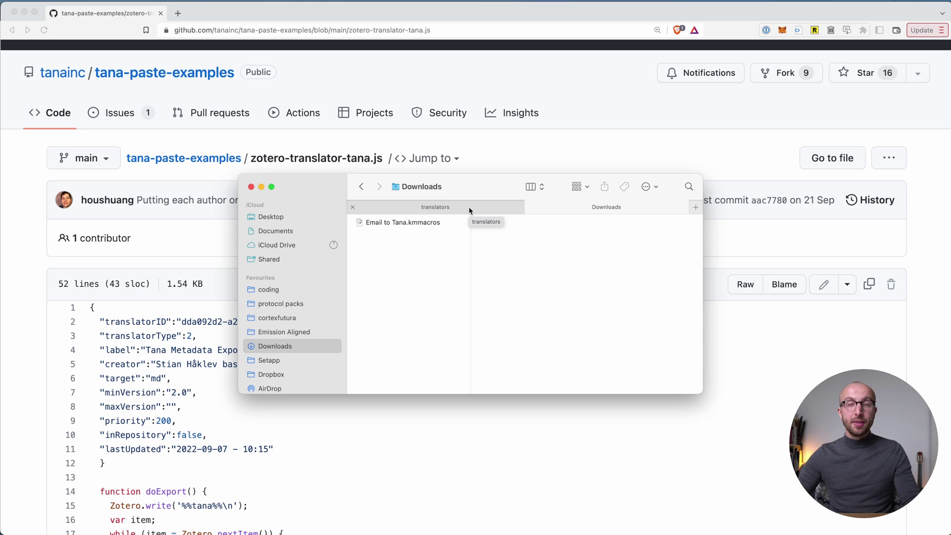
left_click(460, 168)
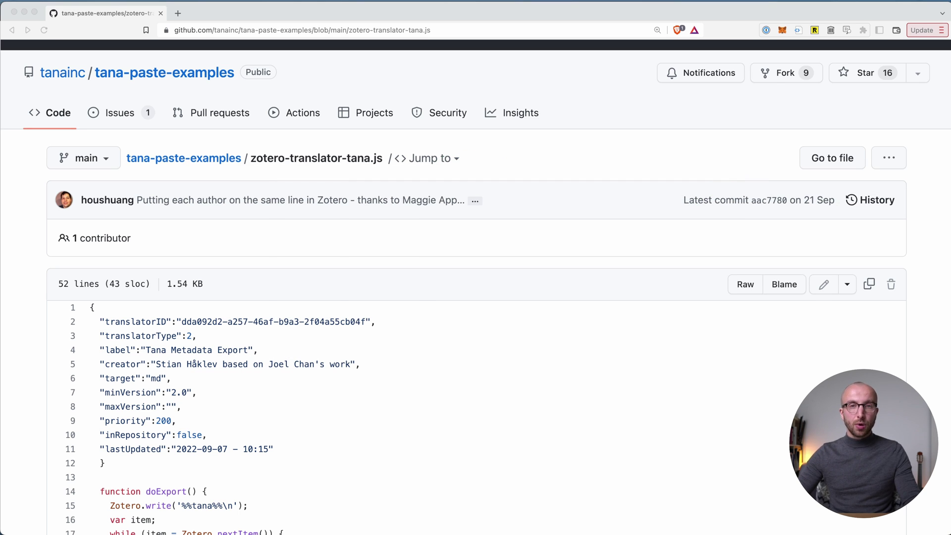
key("super+Tab")
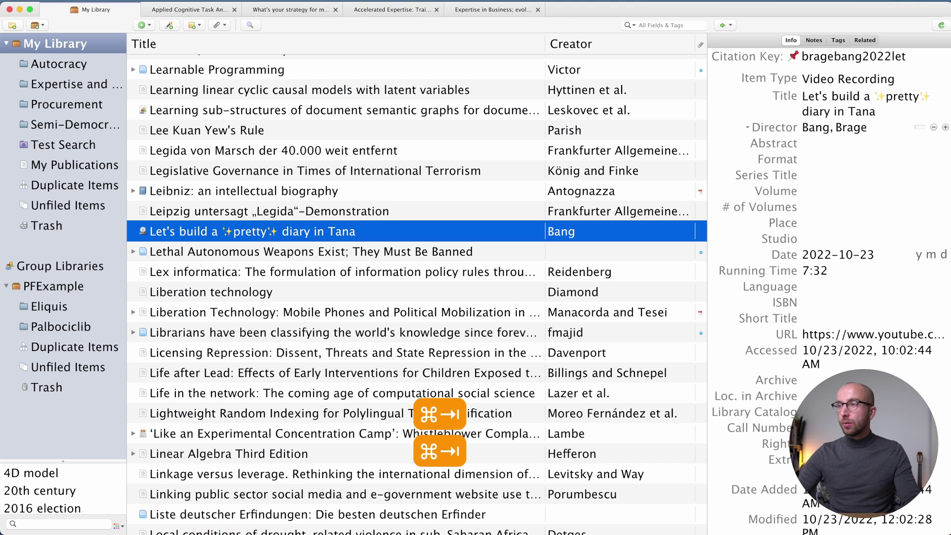
Step: Set Tana Metadata Export as the Quick Copy item format in Zotero's Export settings
left_click_drag(557, 234, 79, 2)
left_click(37, 5)
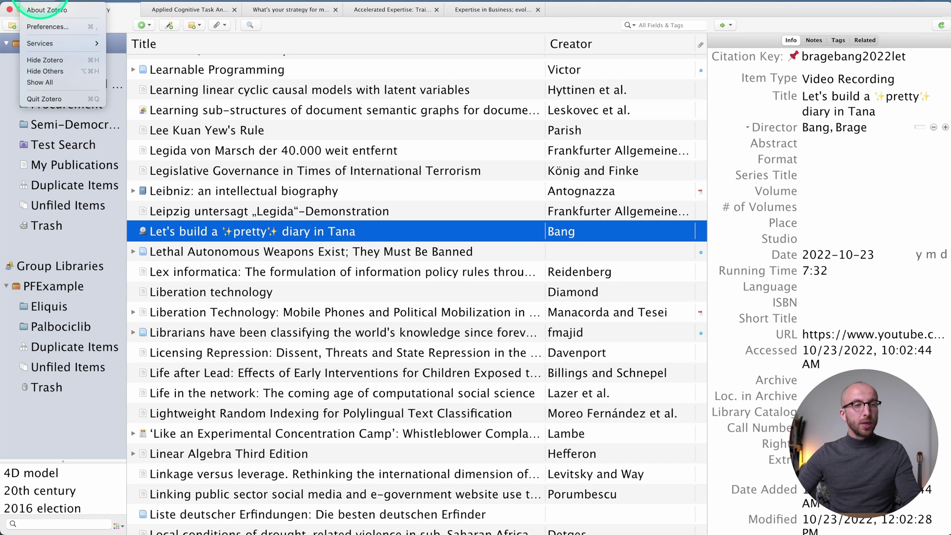
left_click(47, 27)
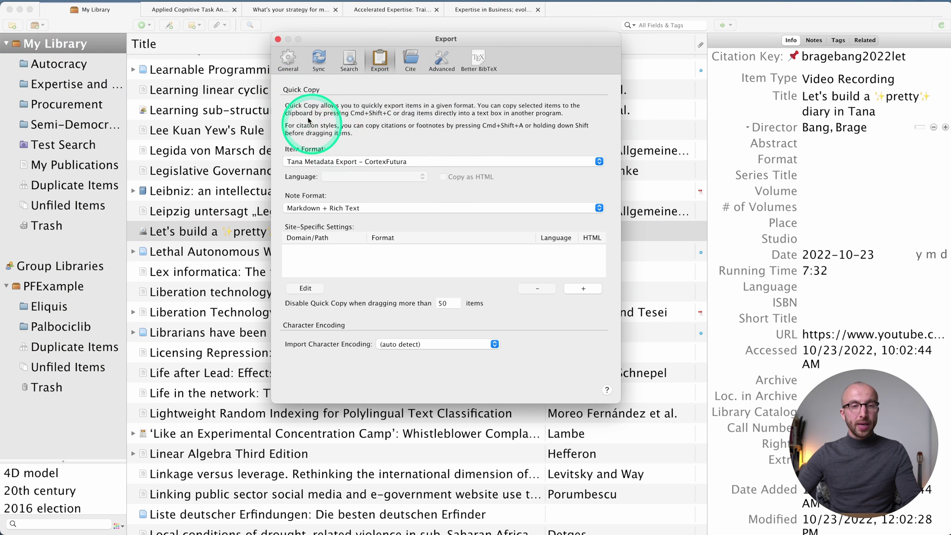
left_click(358, 162)
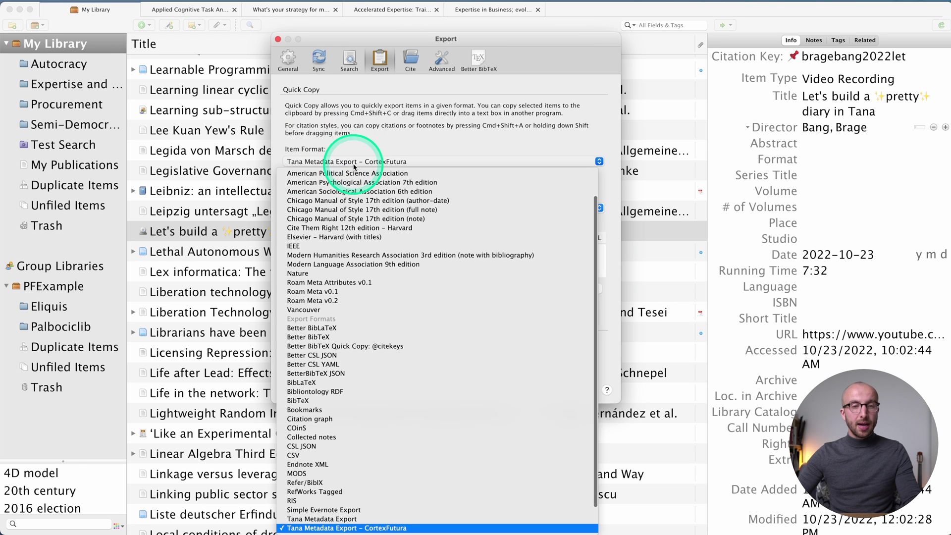
scroll(400, 432, "down", 3)
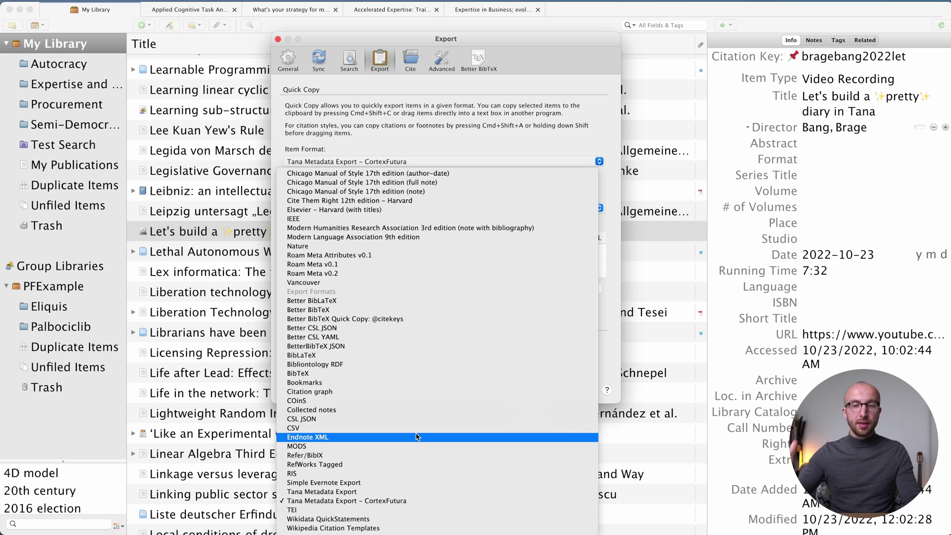
left_click(416, 491)
left_click(440, 162)
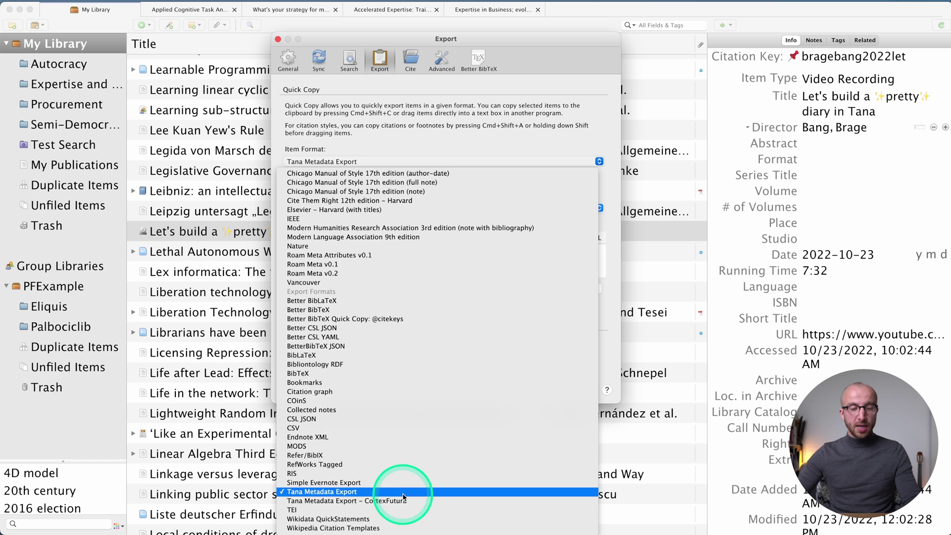
left_click(346, 491)
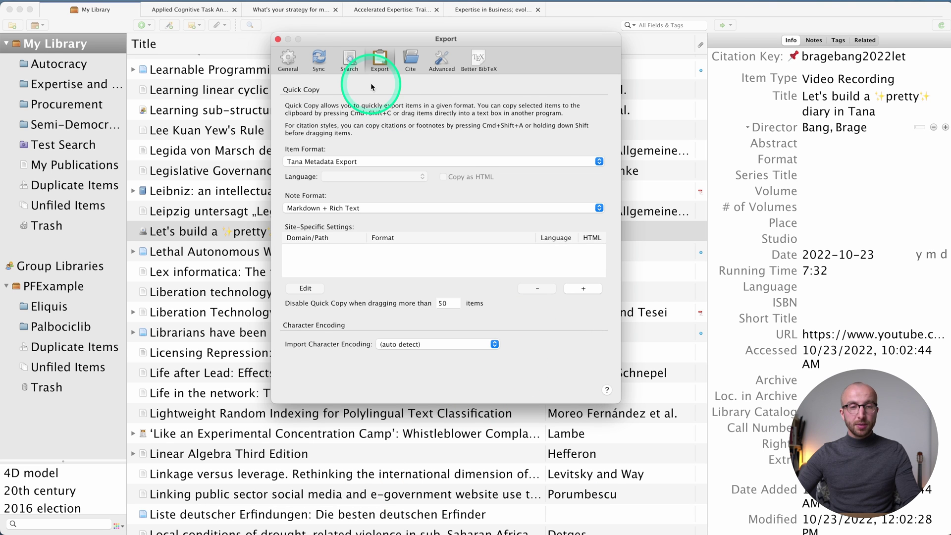
Step: Copy the Liberation technology article with Shift+Cmd+C and start an empty bullet below the #Source node
left_click(278, 39)
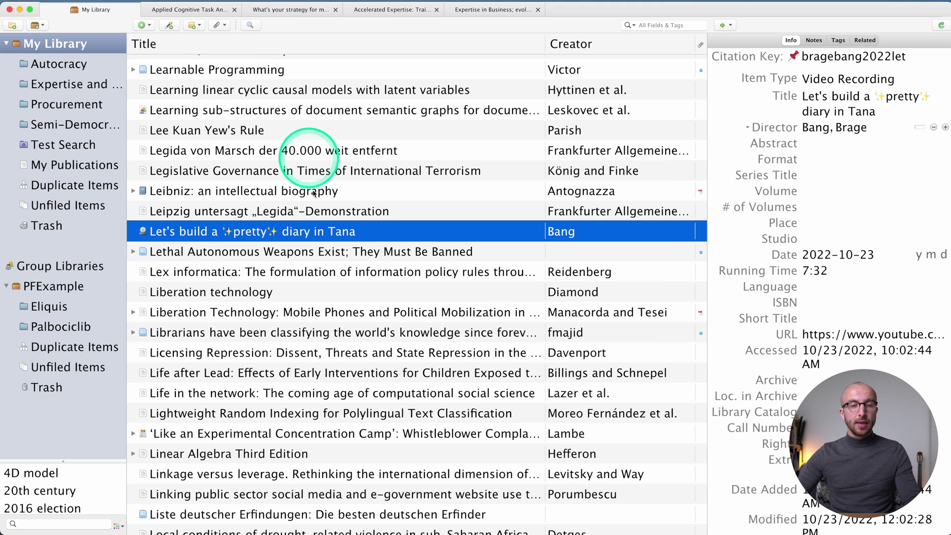
left_click(299, 210)
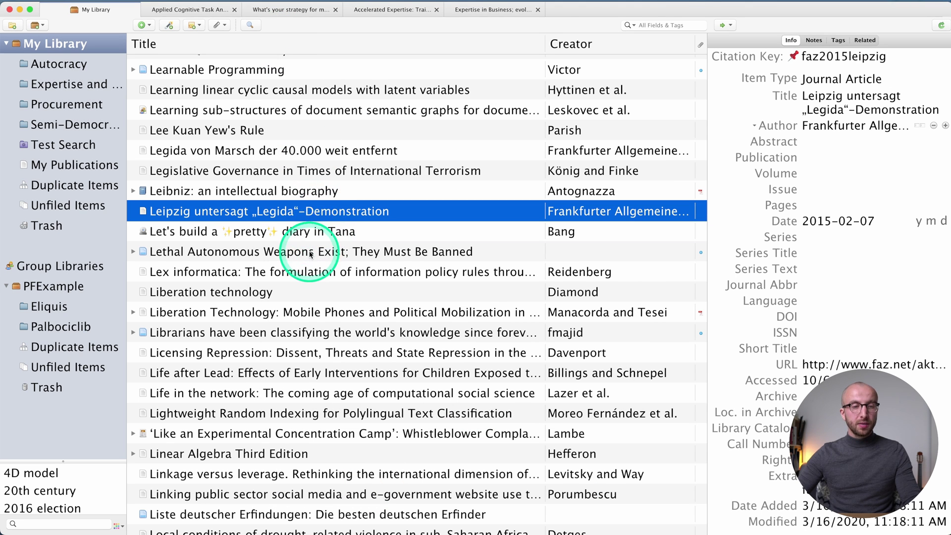
left_click(298, 292)
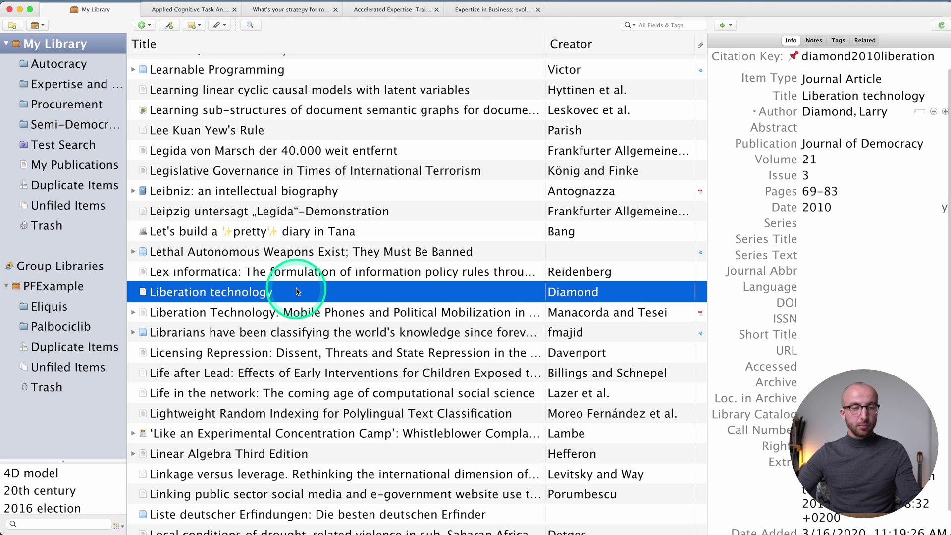
key("shift+super+c")
key("super+Tab")
key("super+Tab")
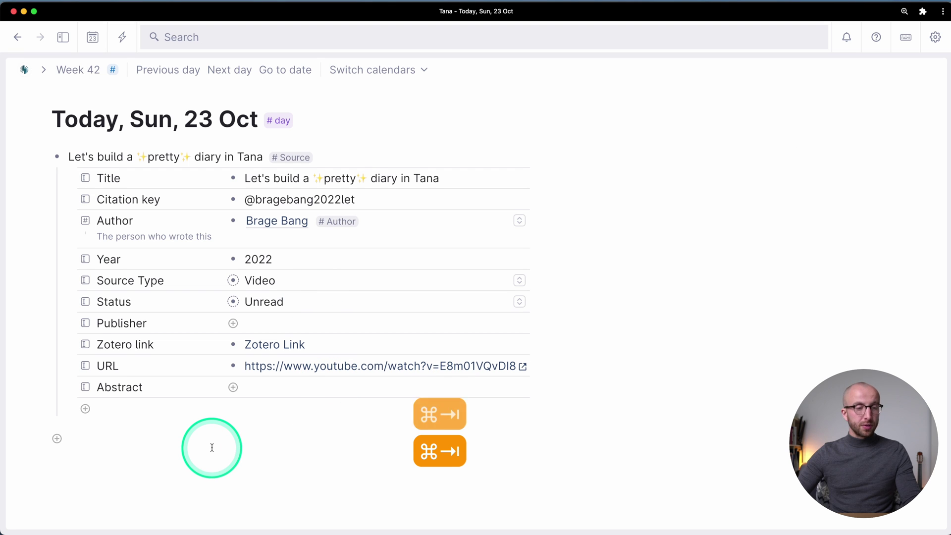
left_click(212, 447)
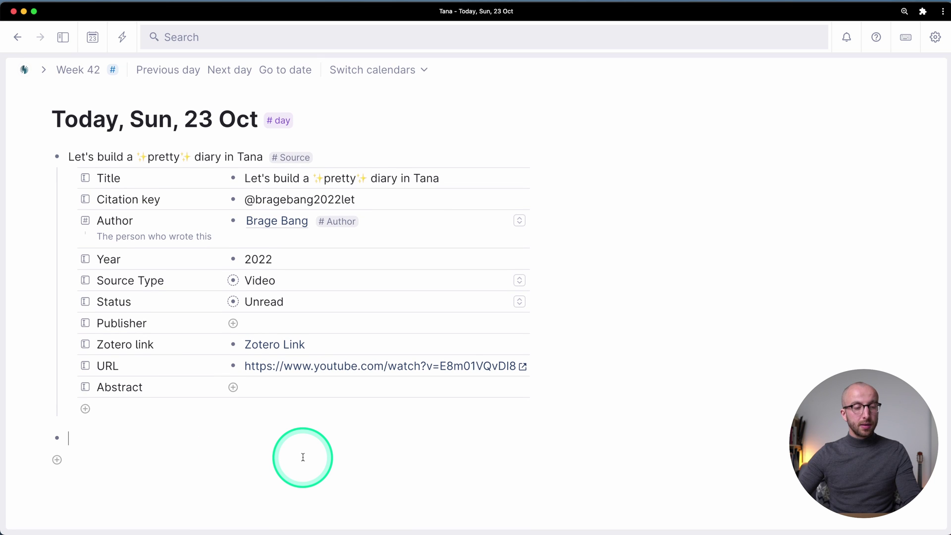
Step: Paste Liberation technology as a #publication node and place the caret in its Abstract field
key("super+v")
scroll(303, 456, "down", 5)
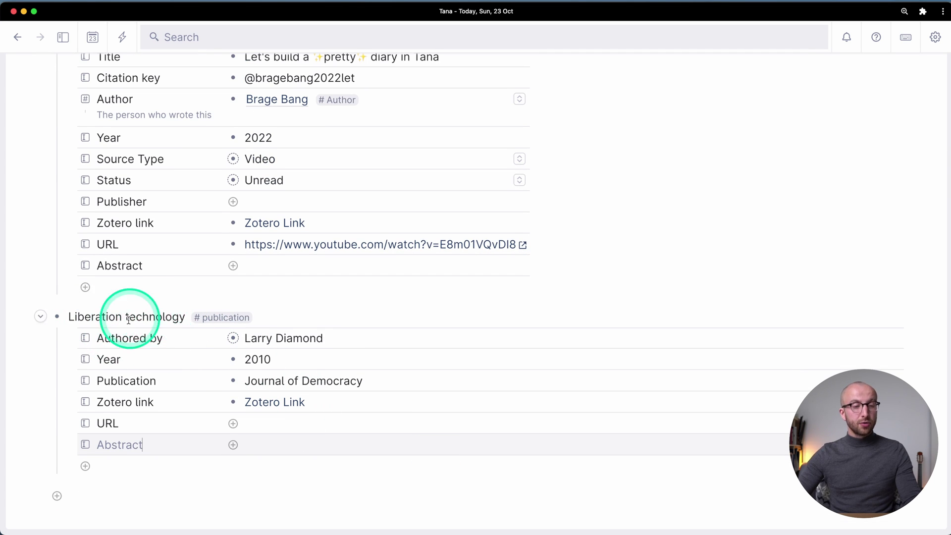
mouse_move(208, 322)
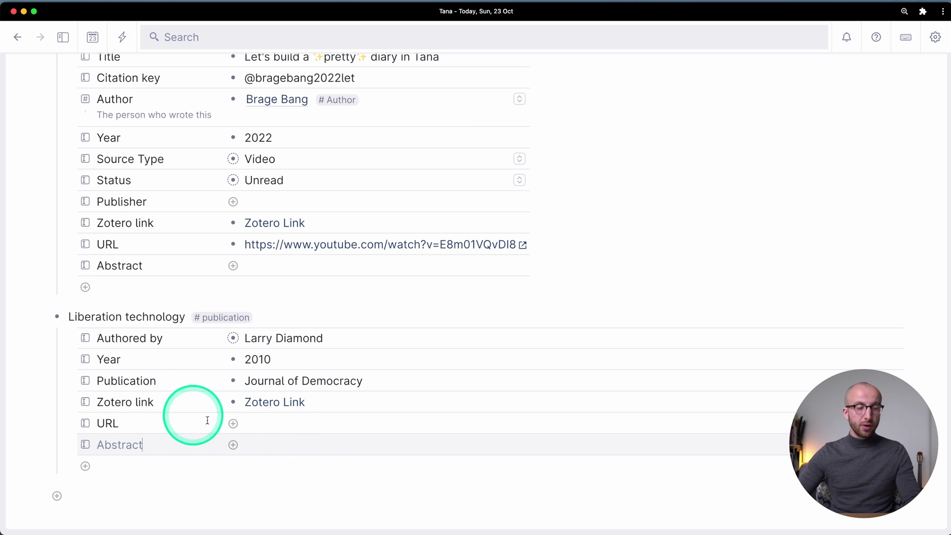
left_click(284, 454)
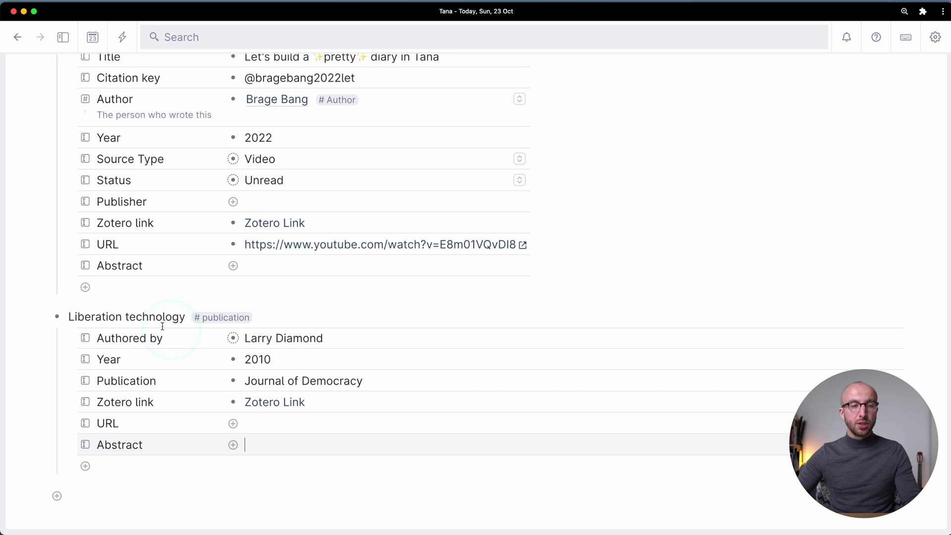
Step: Compare the Source node's Author, Source Type and Status fields and tags with the #publication node
scroll(133, 313, "up", 3)
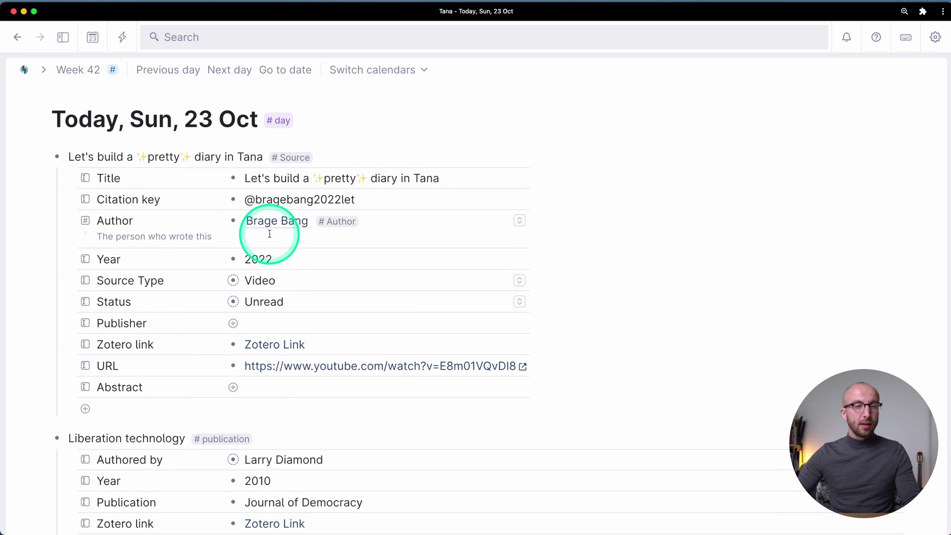
scroll(176, 253, "down", 1)
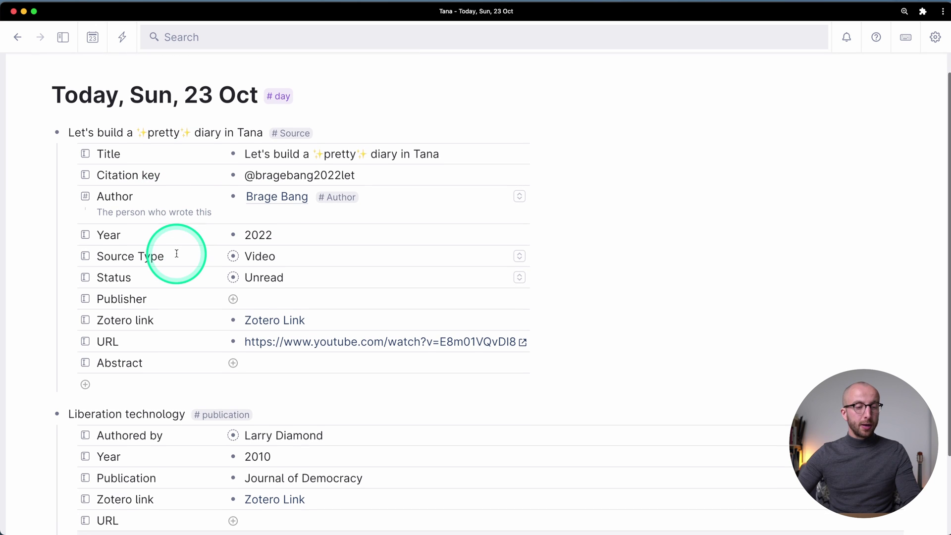
left_click_drag(115, 426, 181, 431)
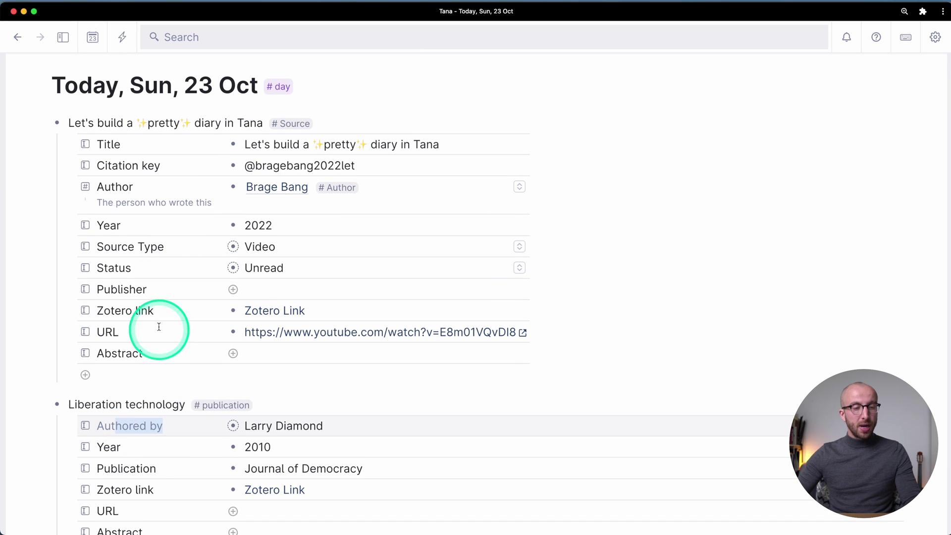
left_click(128, 186)
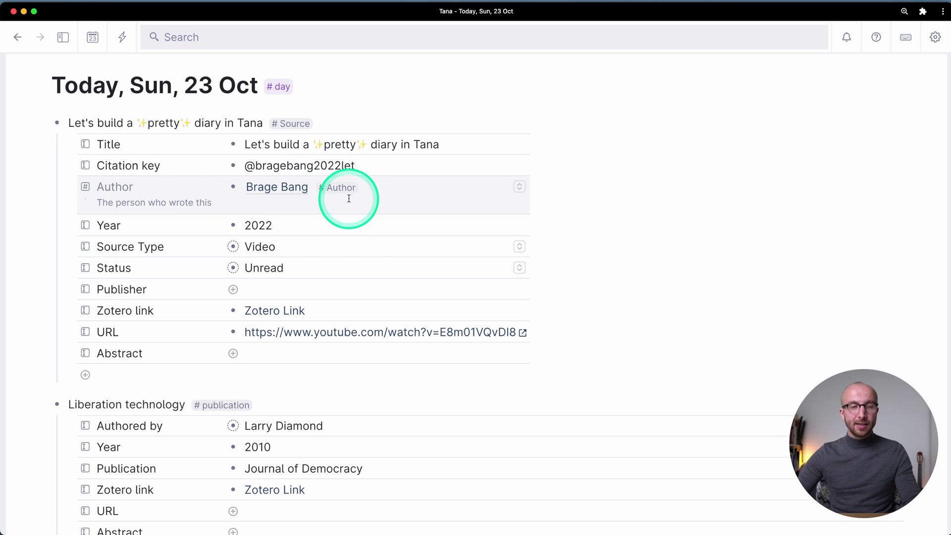
left_click(187, 246)
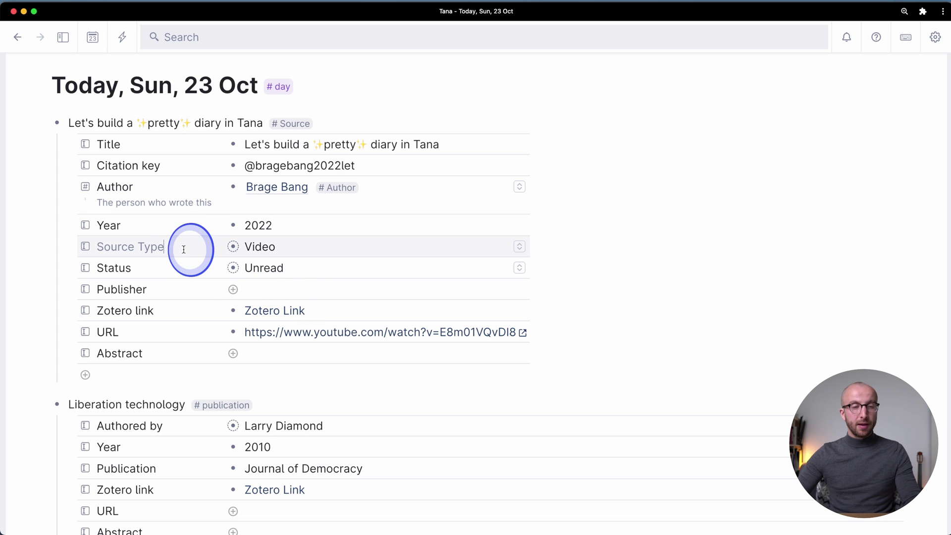
left_click(170, 267)
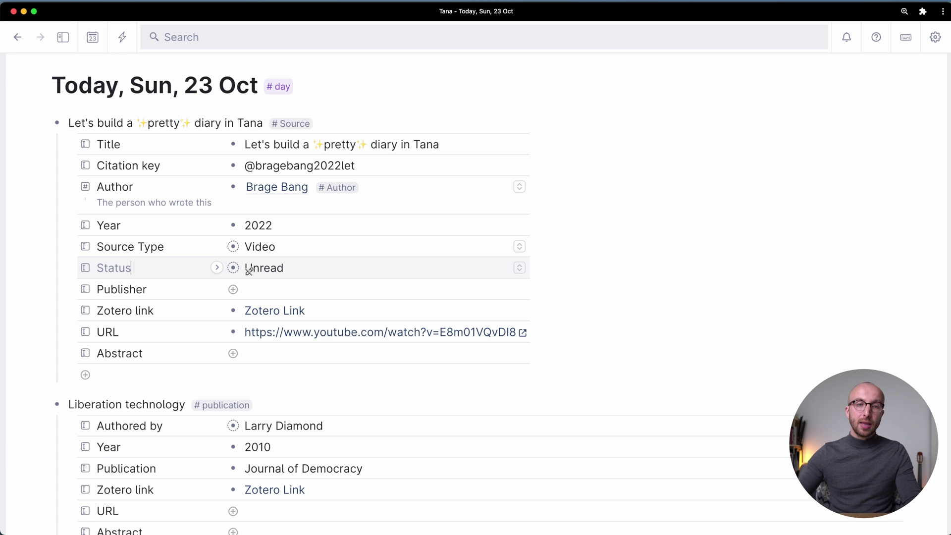
left_click(287, 125)
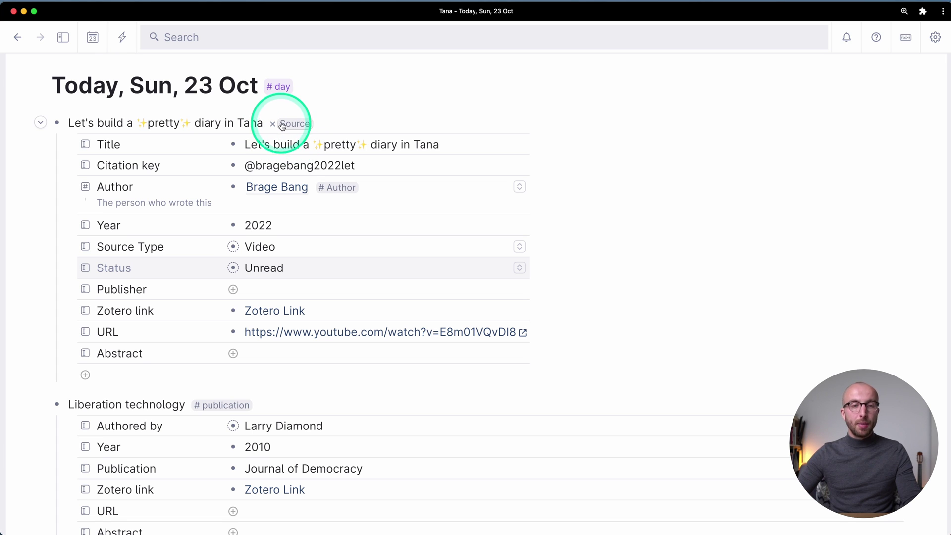
left_click(227, 407)
left_click(243, 386)
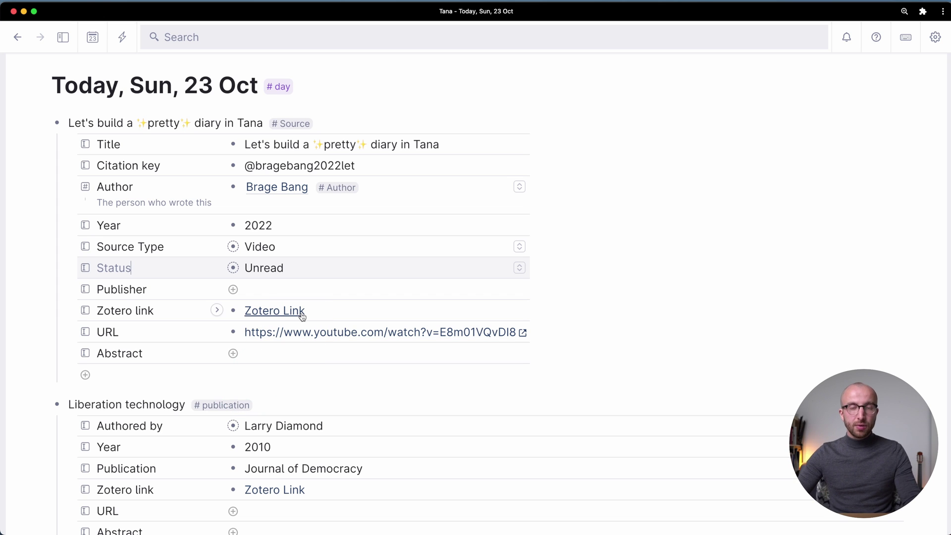
Step: Switch from Tana to Sublime Text with both translator scripts open
key("super+Tab")
key("super+Tab")
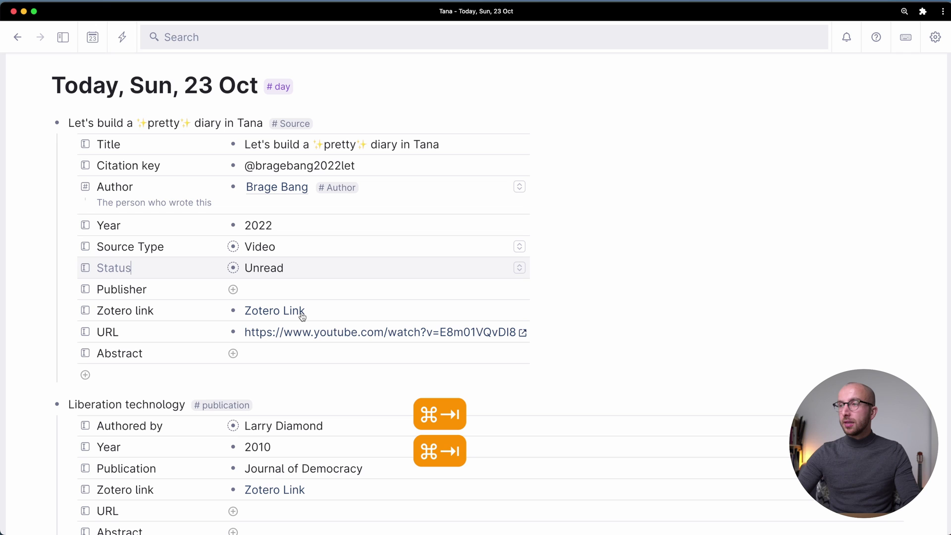
key("super+Tab")
key("super+Tab")
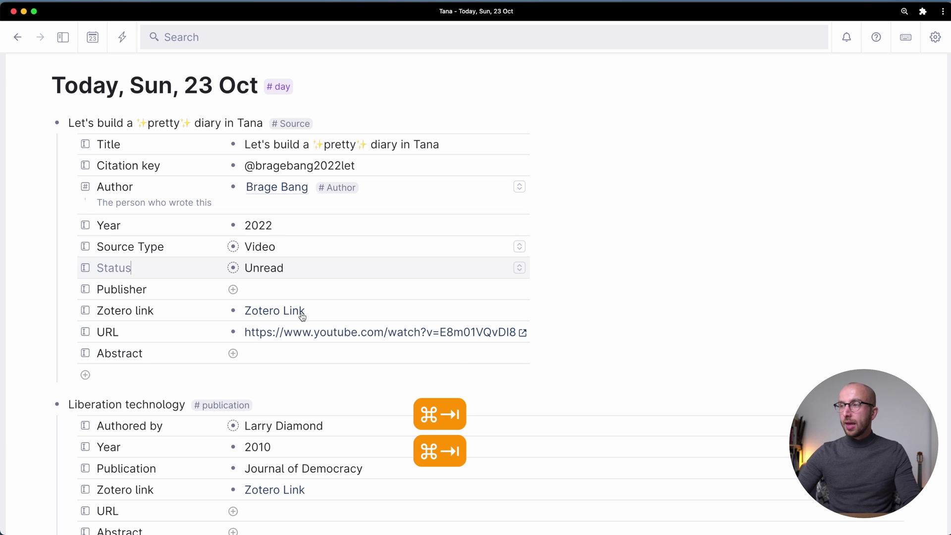
key("super+Tab")
key("super+Tab")
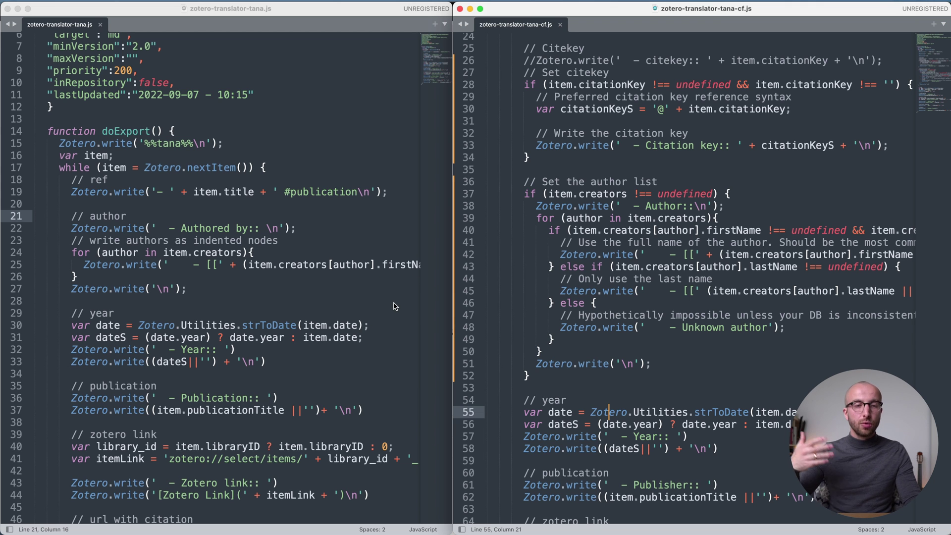
Step: Read through zotero-translator-tana.js, selecting and deselecting code blocks around line 27
scroll(299, 195, "up", 3)
left_click(114, 88)
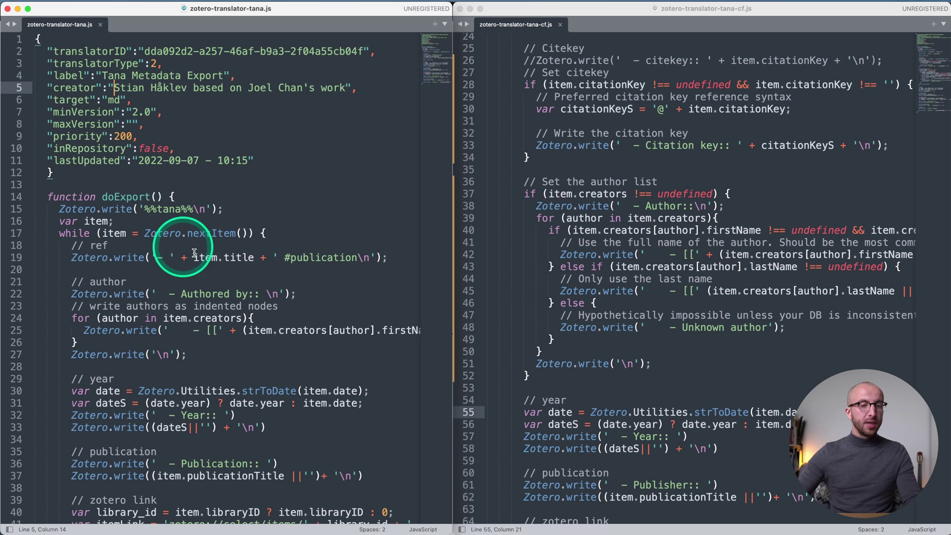
scroll(217, 227, "down", 5)
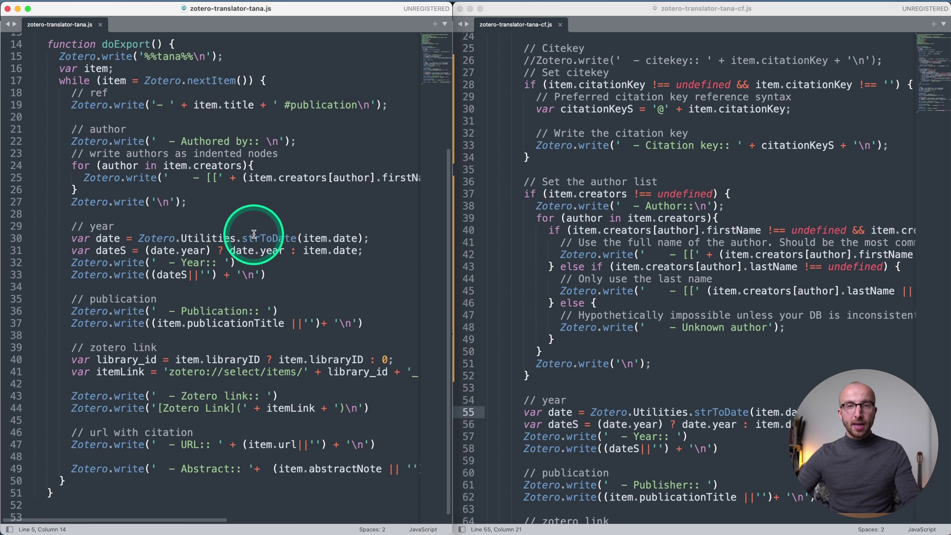
left_click(255, 198)
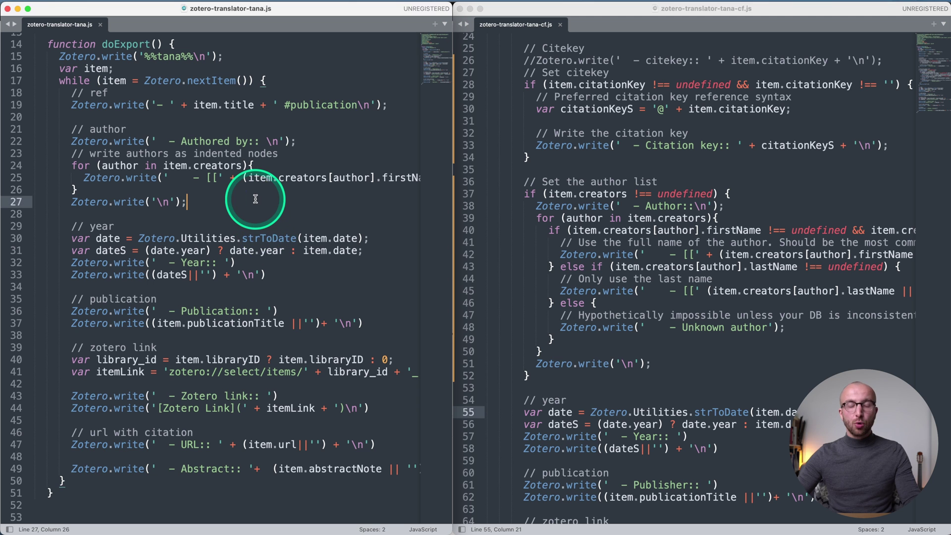
scroll(255, 198, "up", 5)
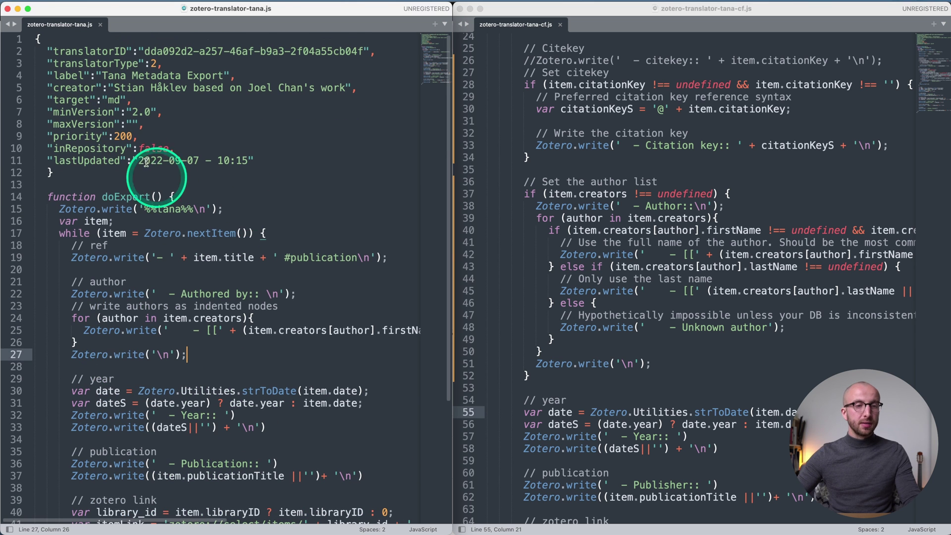
left_click_drag(102, 99, 233, 359)
scroll(233, 356, "down", 5)
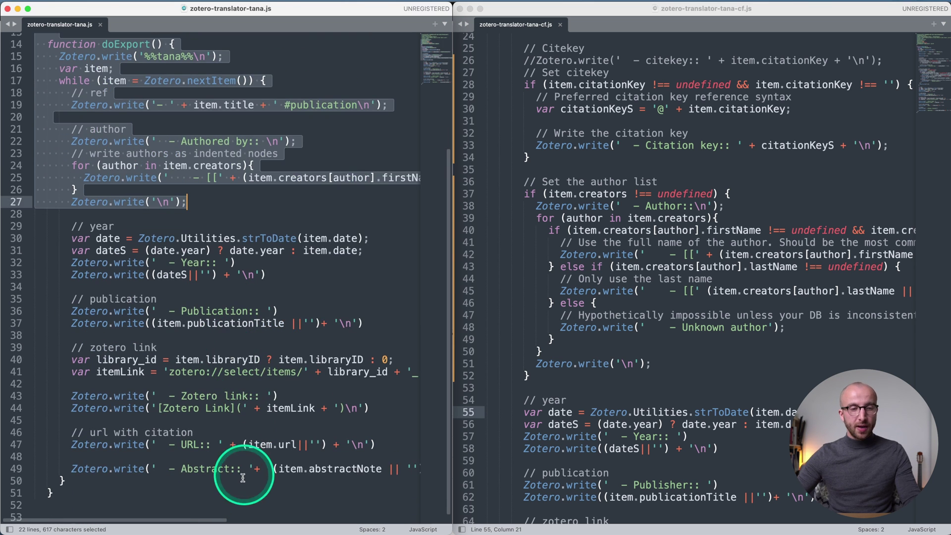
left_click_drag(242, 477, 201, 206)
left_click(200, 205)
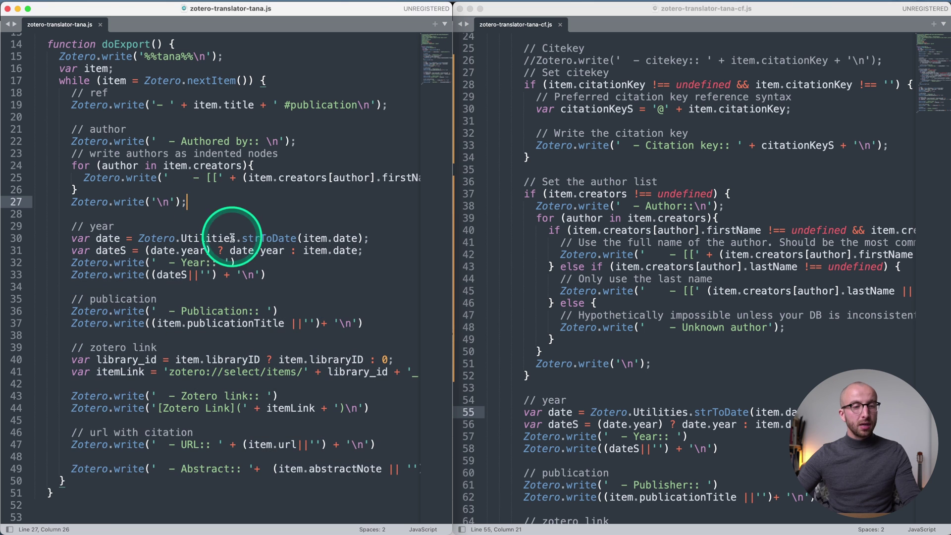
scroll(158, 164, "up", 3)
scroll(158, 164, "up", 1)
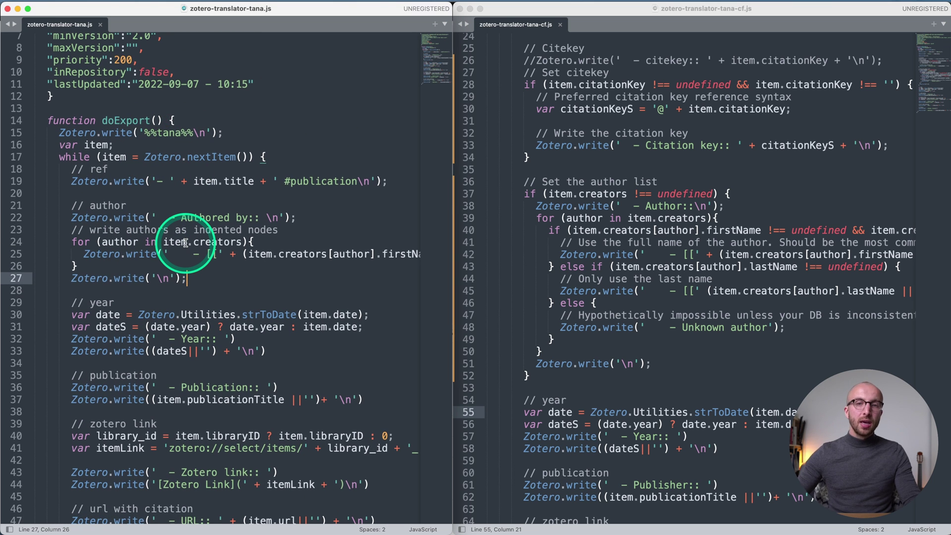
scroll(185, 243, "up", 3)
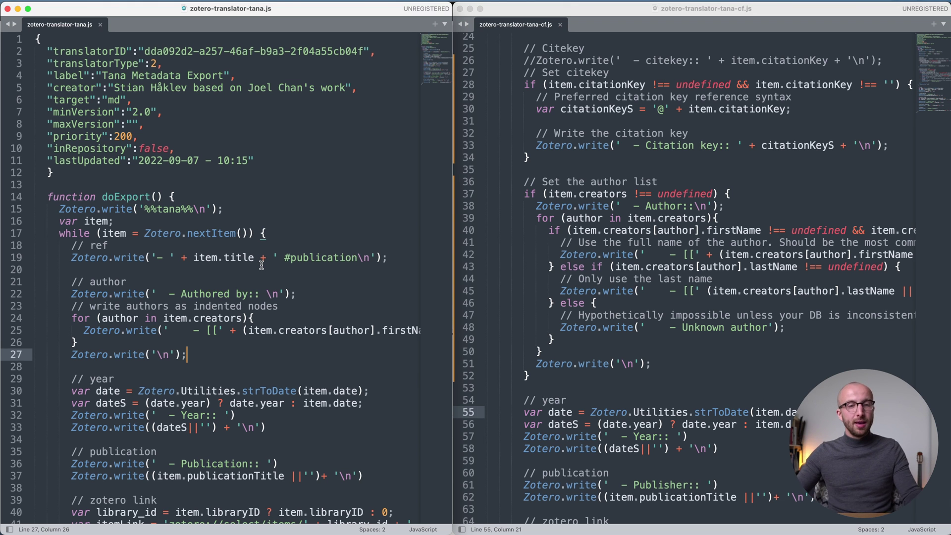
Step: Highlight the author-writing loop in doExport and move to the Year field line
scroll(261, 265, "down", 3)
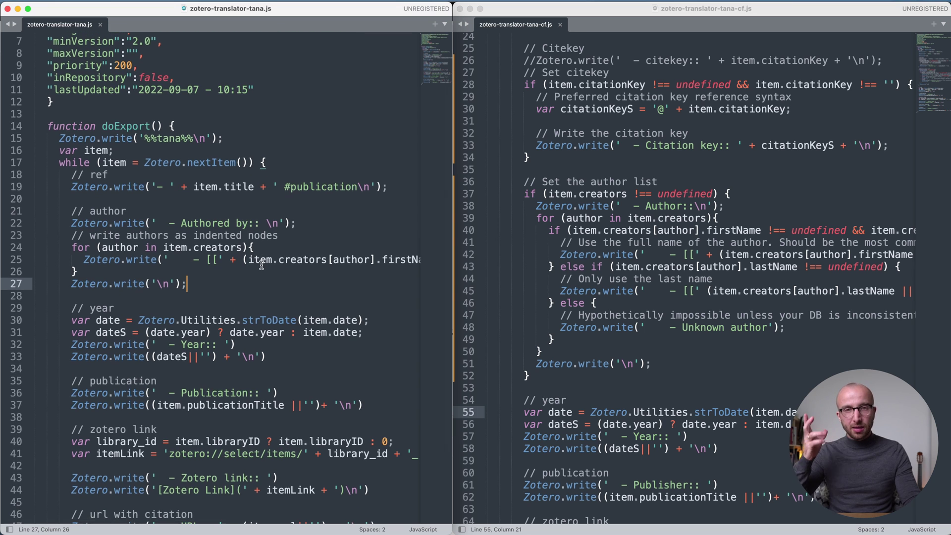
scroll(261, 266, "down", 3)
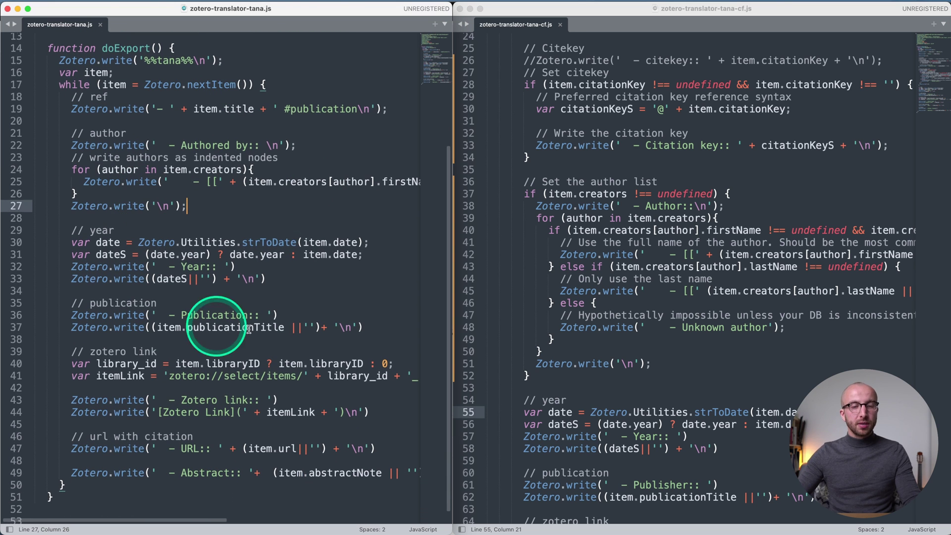
scroll(232, 218, "up", 1)
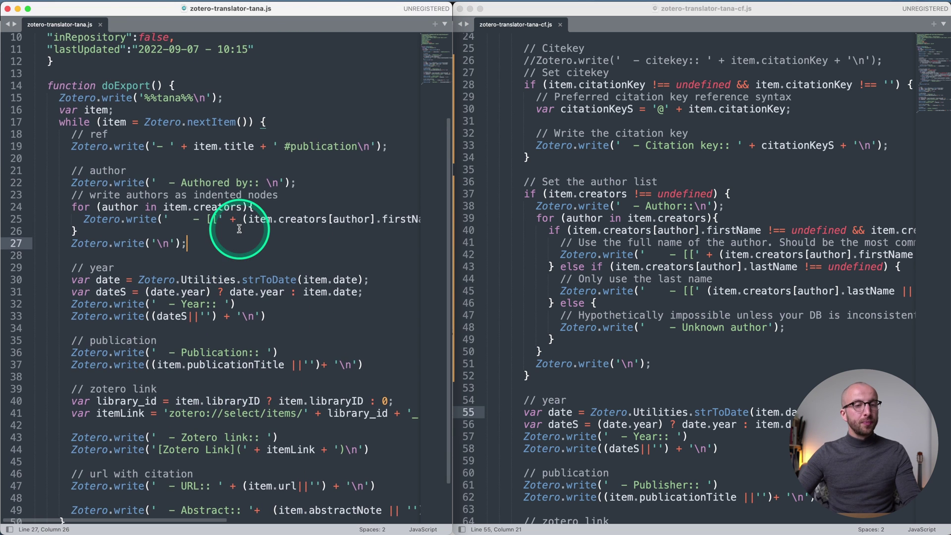
left_click_drag(102, 182, 228, 205)
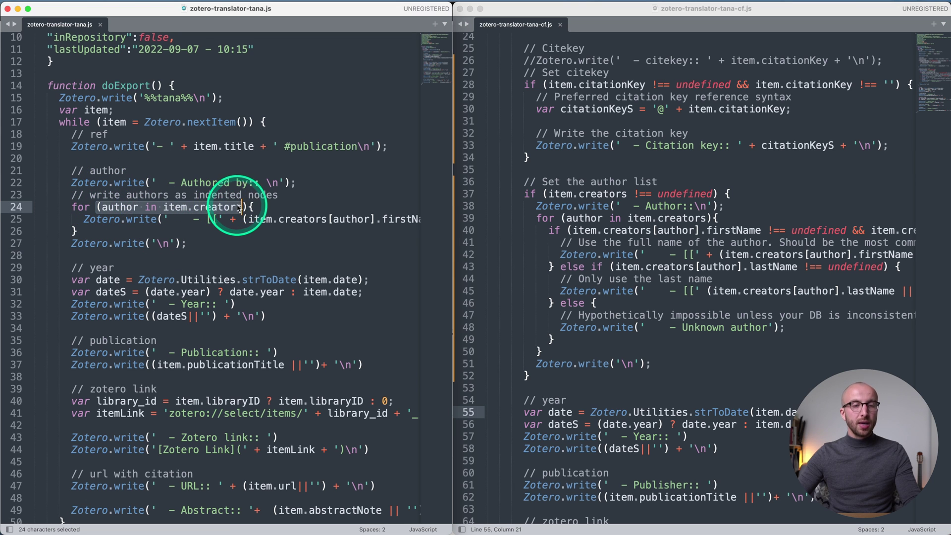
left_click(229, 207)
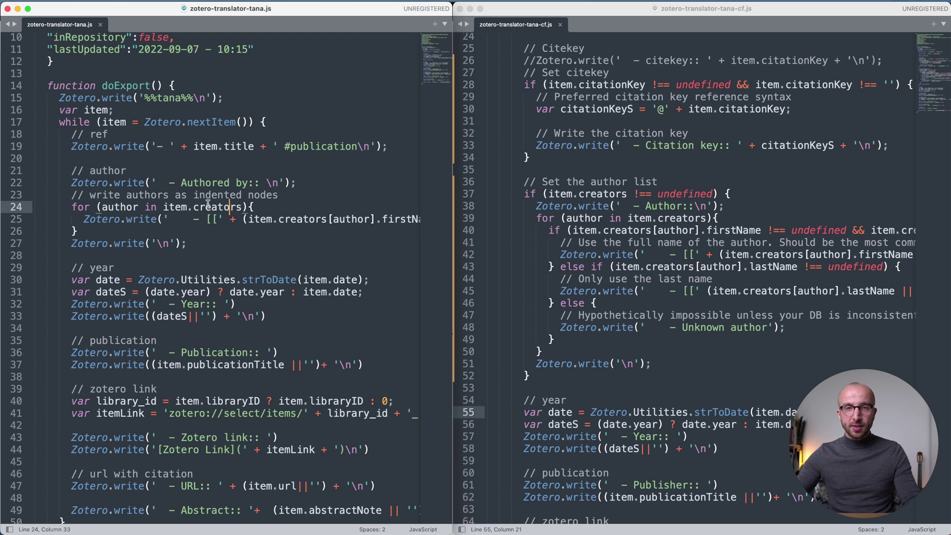
scroll(208, 204, "down", 3)
left_click(232, 261)
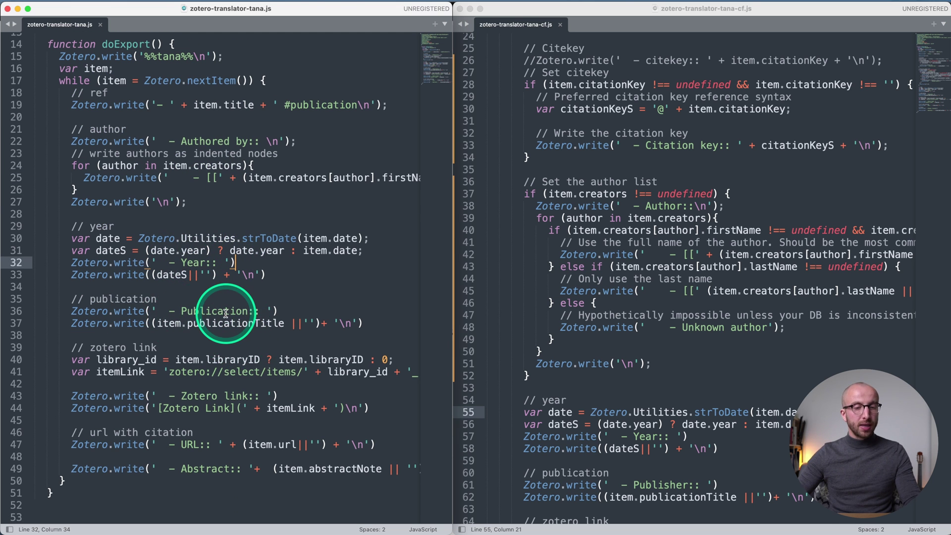
scroll(226, 313, "right", 3)
scroll(226, 313, "up", 3)
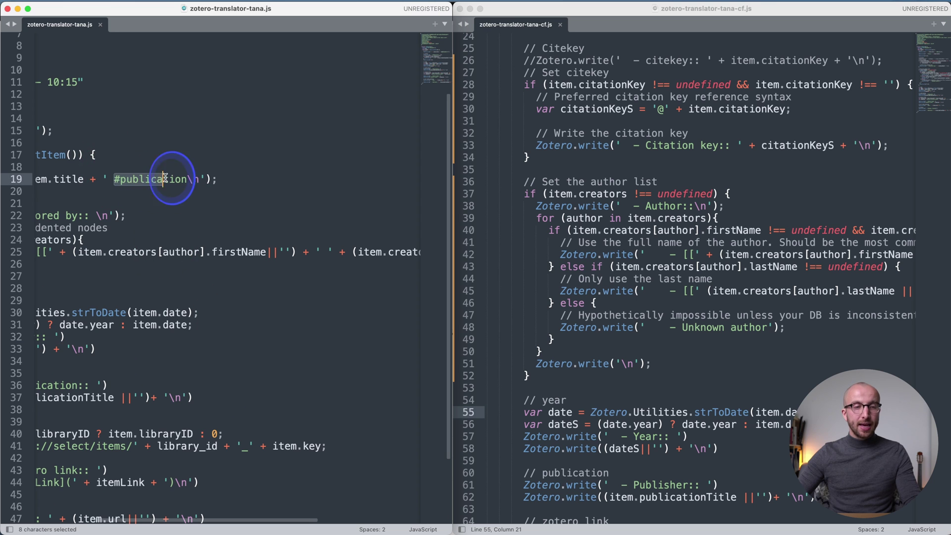
left_click(196, 179)
scroll(192, 179, "left", 3)
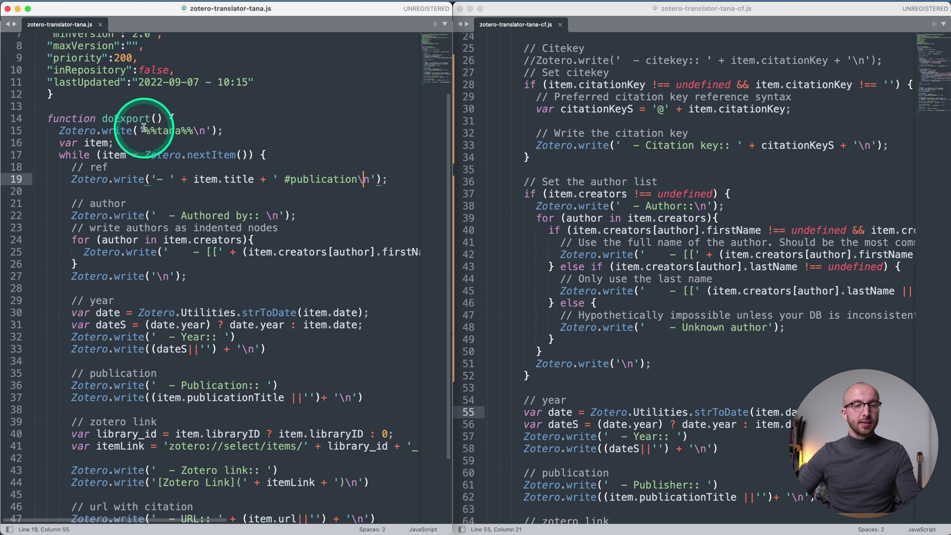
left_click_drag(144, 130, 189, 127)
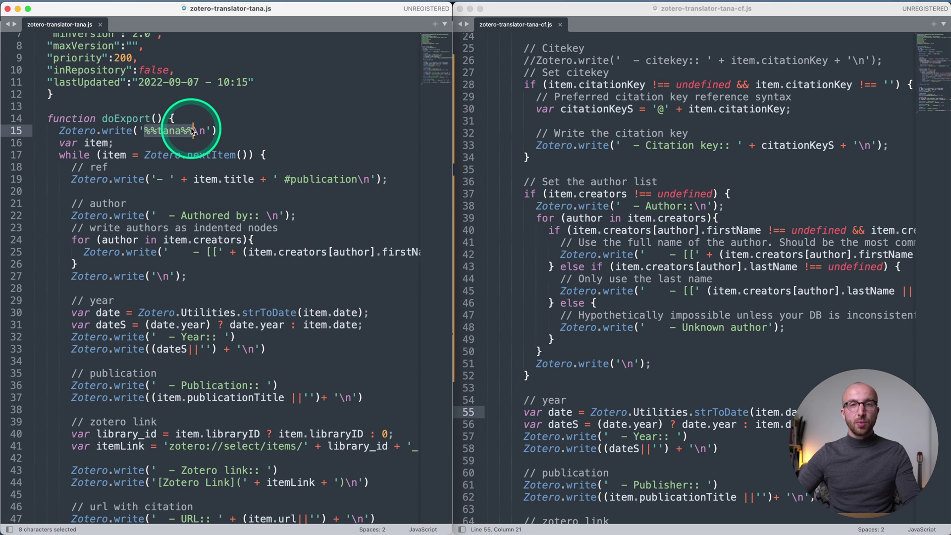
left_click(195, 133)
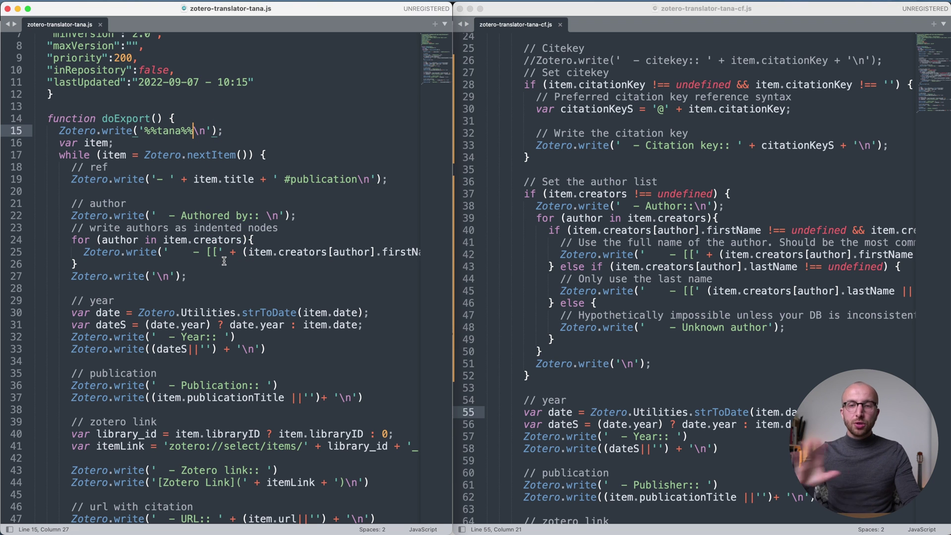
scroll(224, 261, "down", 3)
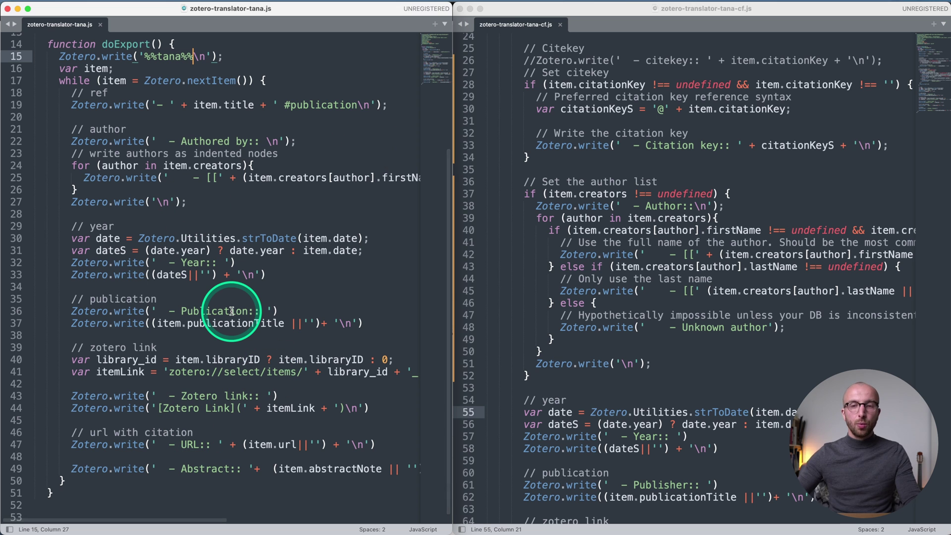
scroll(232, 311, "up", 4)
scroll(232, 311, "down", 4)
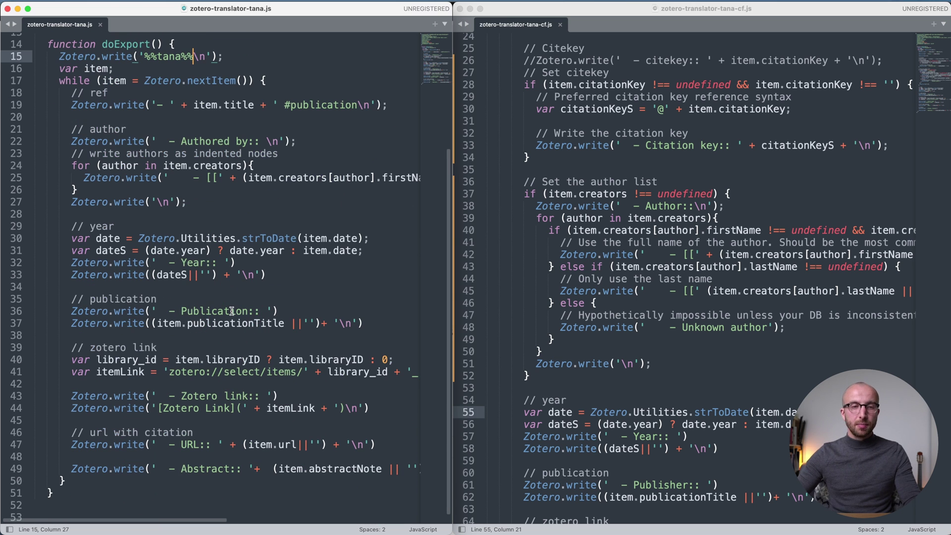
left_click(304, 308)
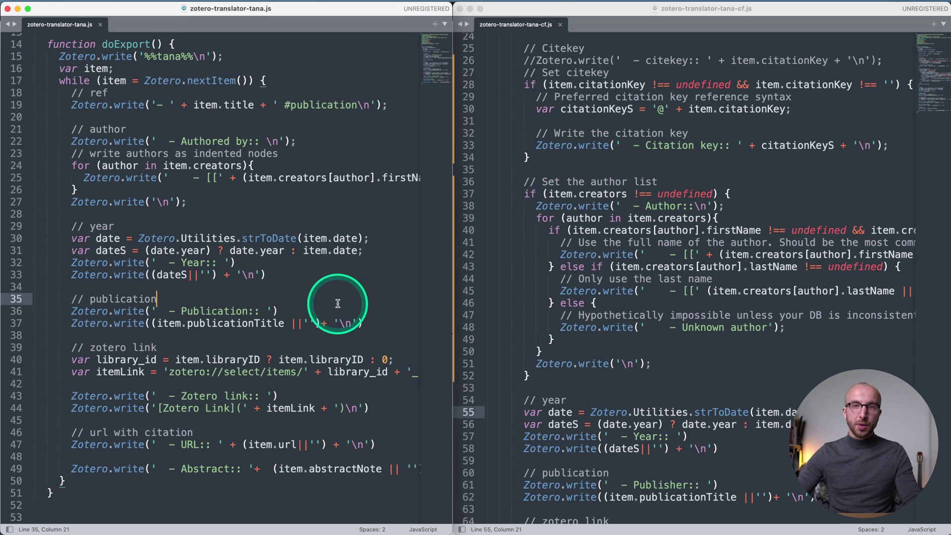
left_click(617, 296)
scroll(631, 296, "up", 7)
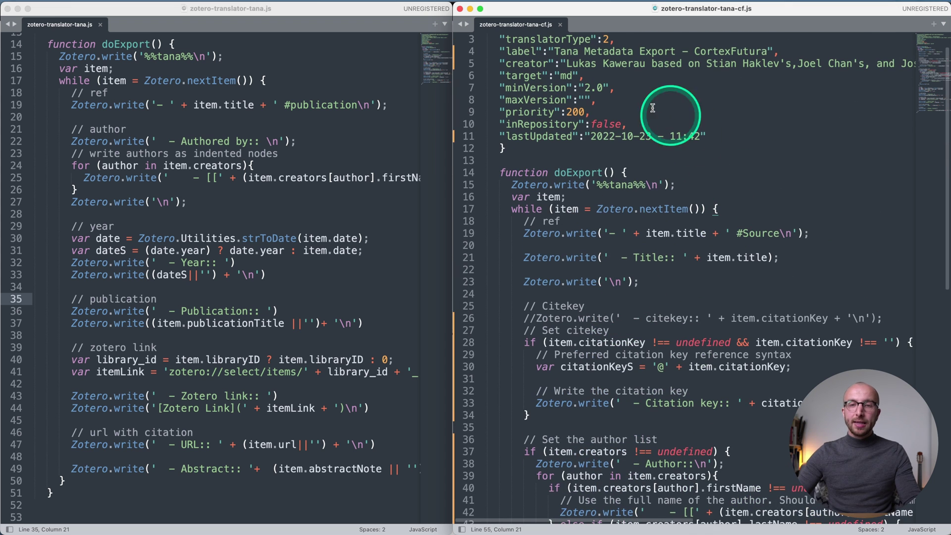
scroll(624, 198, "up", 1)
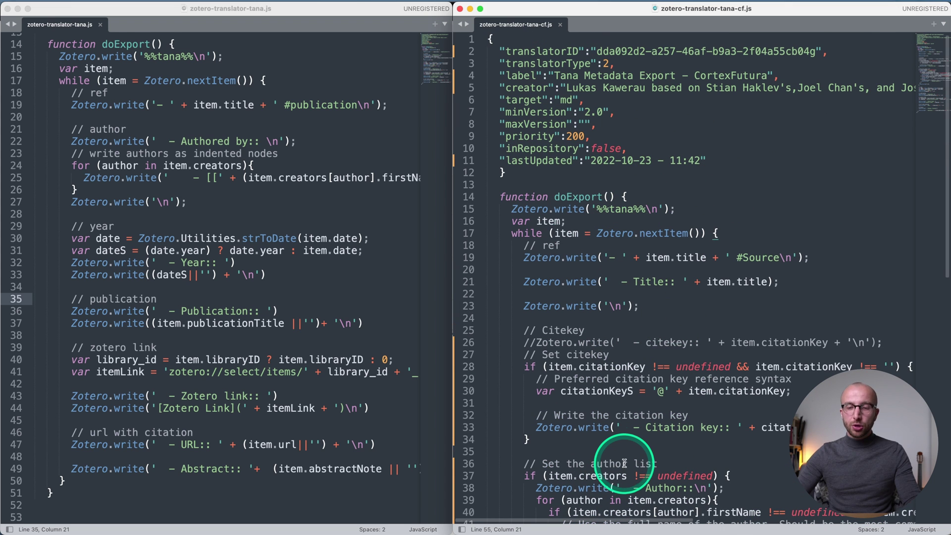
scroll(624, 463, "down", 1)
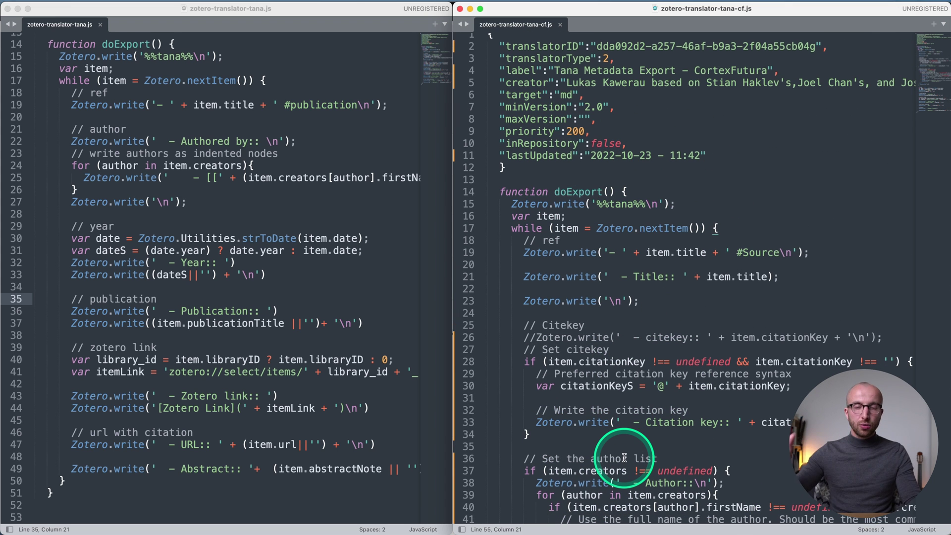
scroll(692, 369, "right", 2)
scroll(693, 369, "left", 2)
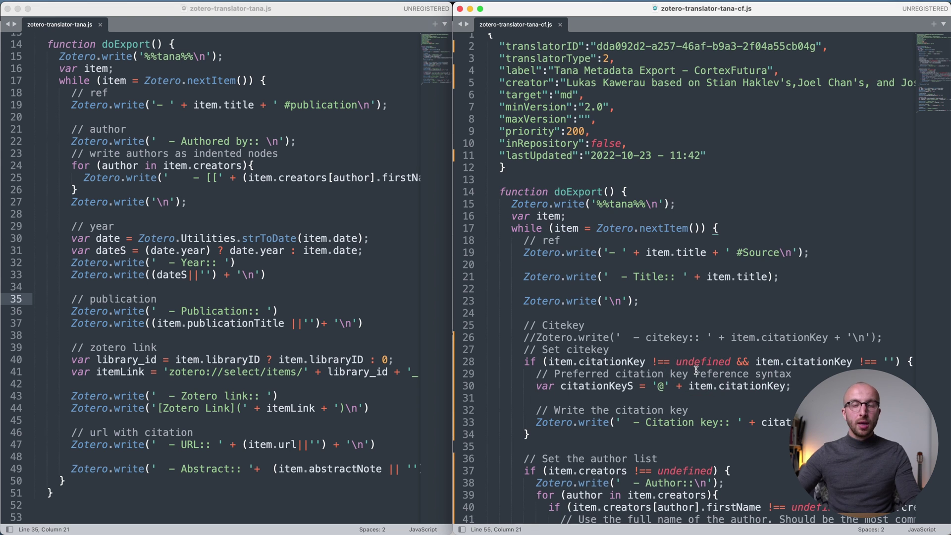
scroll(696, 369, "down", 6)
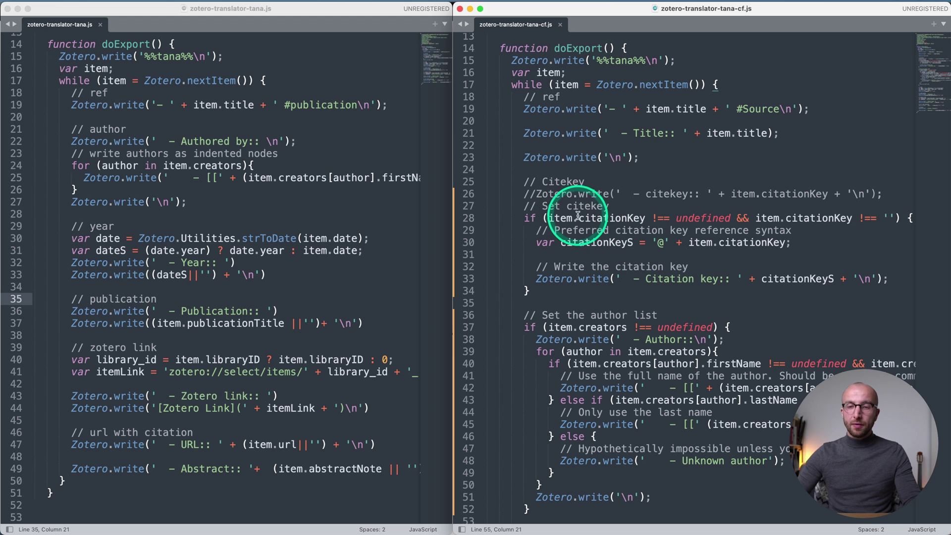
scroll(636, 358, "down", 3)
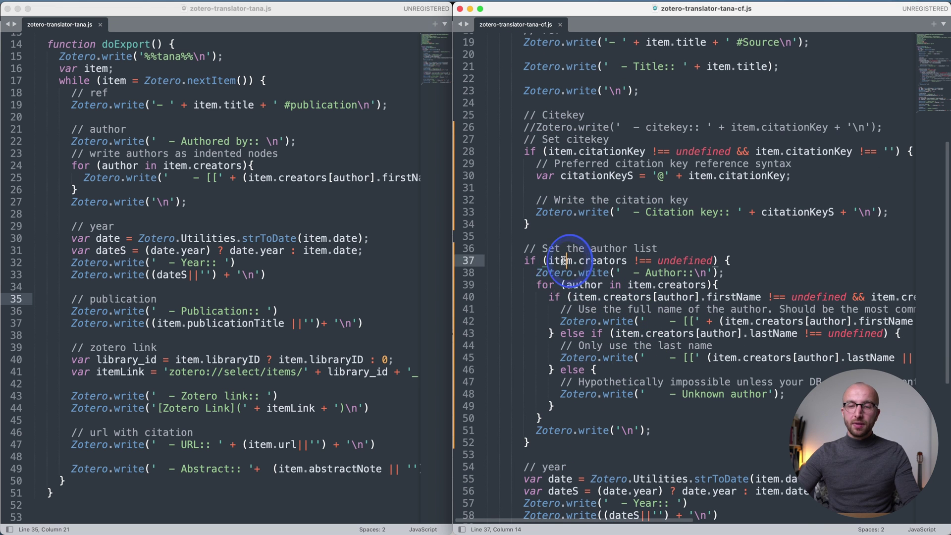
left_click_drag(566, 261, 679, 378)
left_click(677, 410)
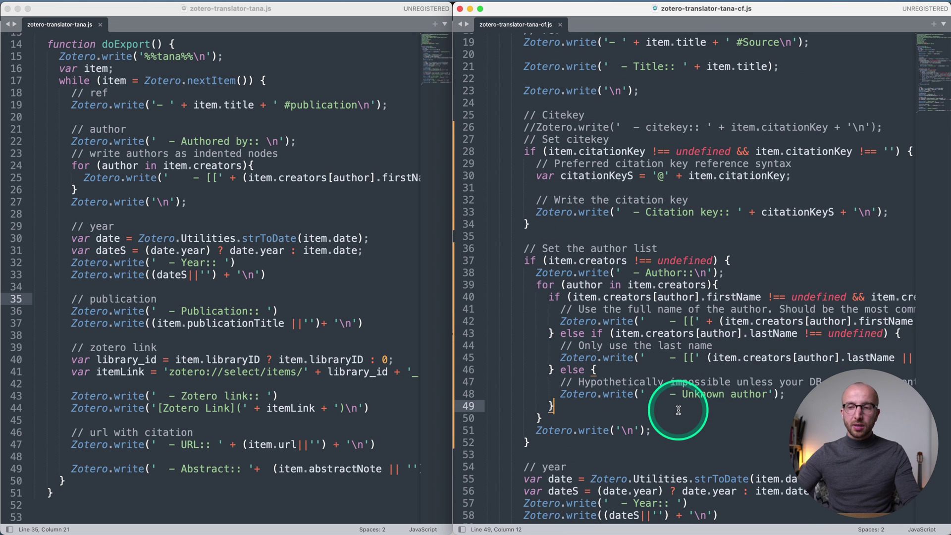
scroll(678, 410, "right", 10)
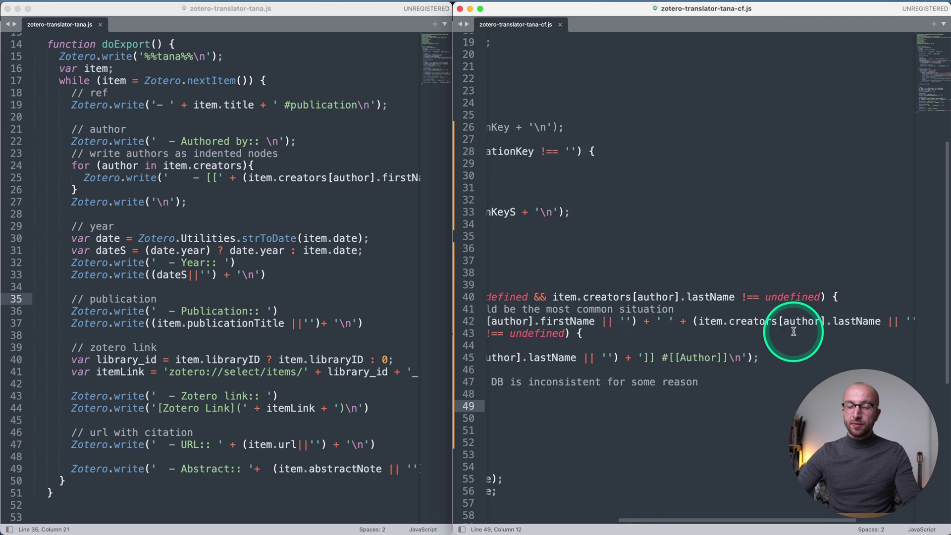
scroll(793, 332, "right", 3)
scroll(808, 318, "right", 3)
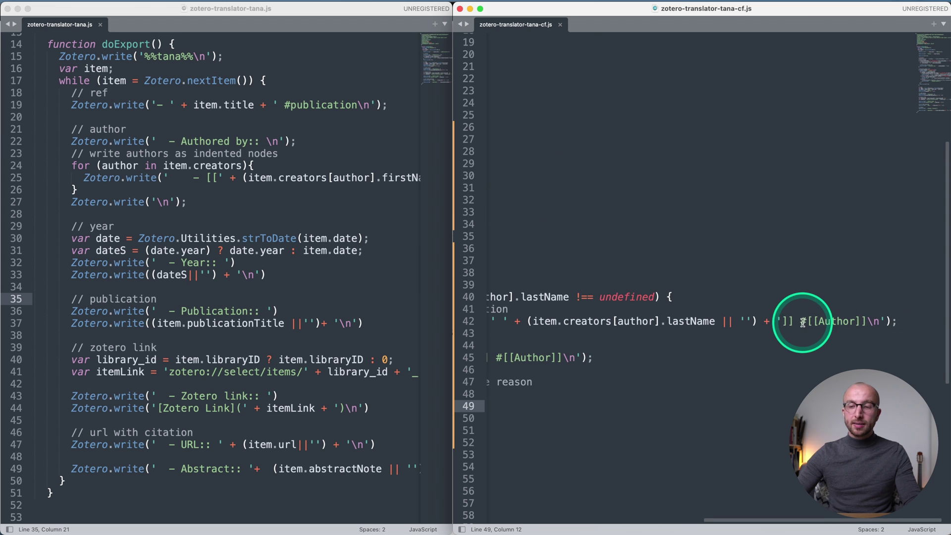
left_click(870, 323)
left_click(835, 329)
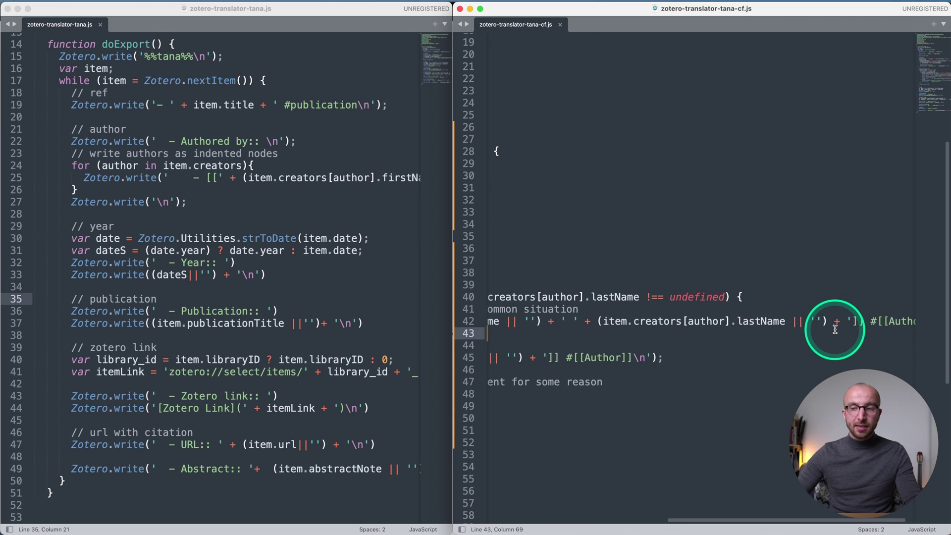
scroll(835, 329, "left", 10)
scroll(835, 329, "down", 7)
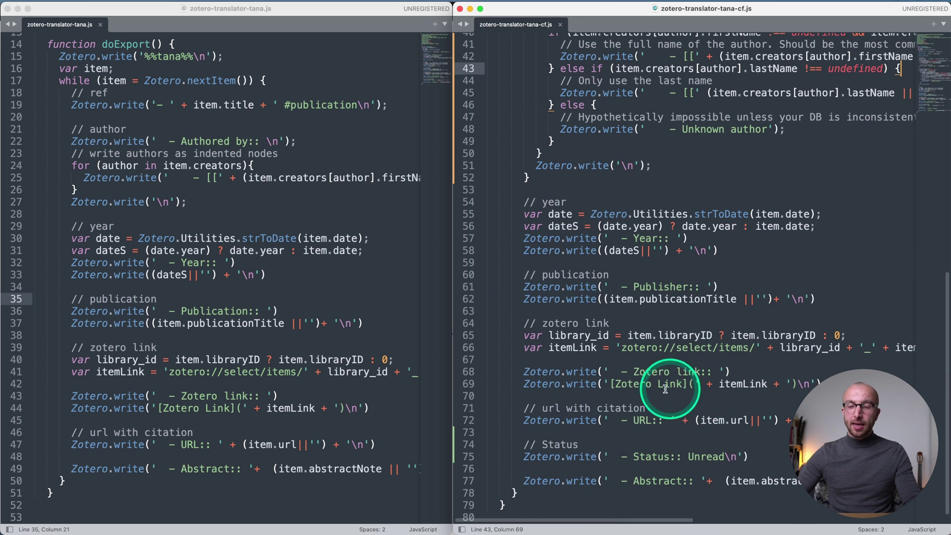
left_click_drag(518, 444, 771, 456)
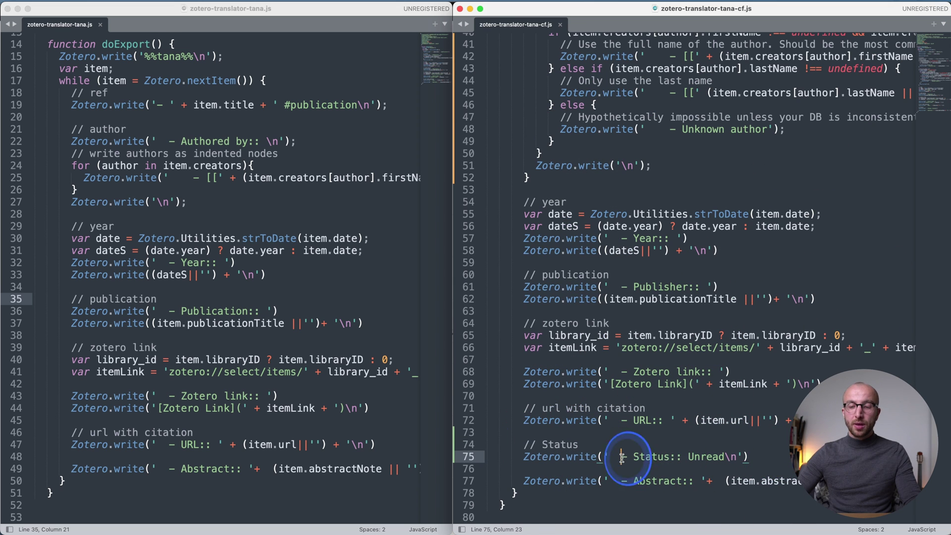
left_click_drag(621, 456, 745, 456)
left_click(766, 446)
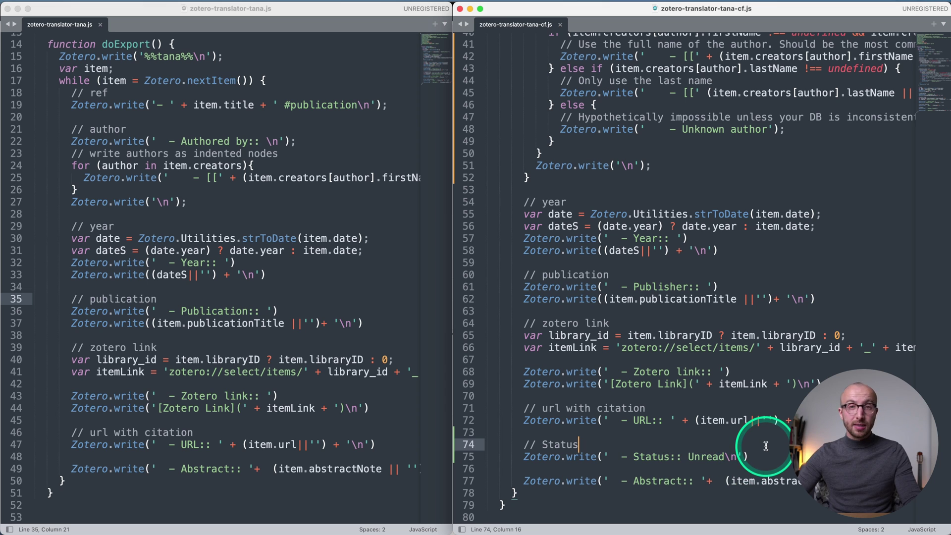
left_click(524, 153)
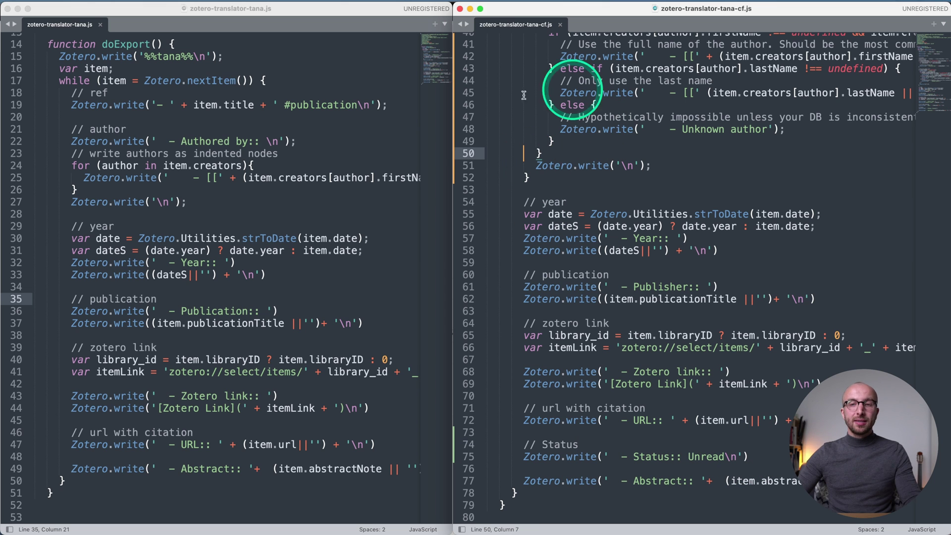
key("super+Tab")
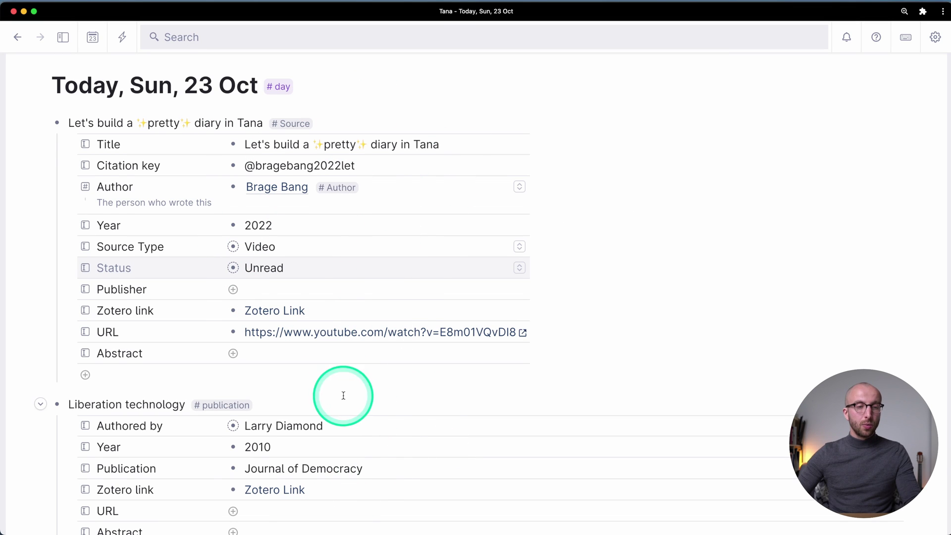
Step: Configure the #Source tag to show its Tag settings, listing fields from Title to Abstract
scroll(390, 450, "down", 3)
scroll(390, 452, "up", 4)
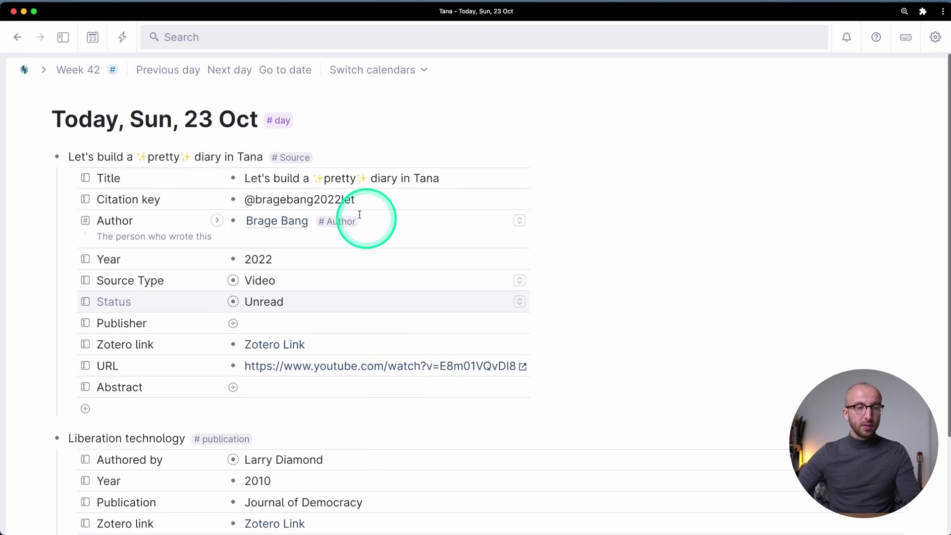
left_click(291, 157)
left_click(271, 325)
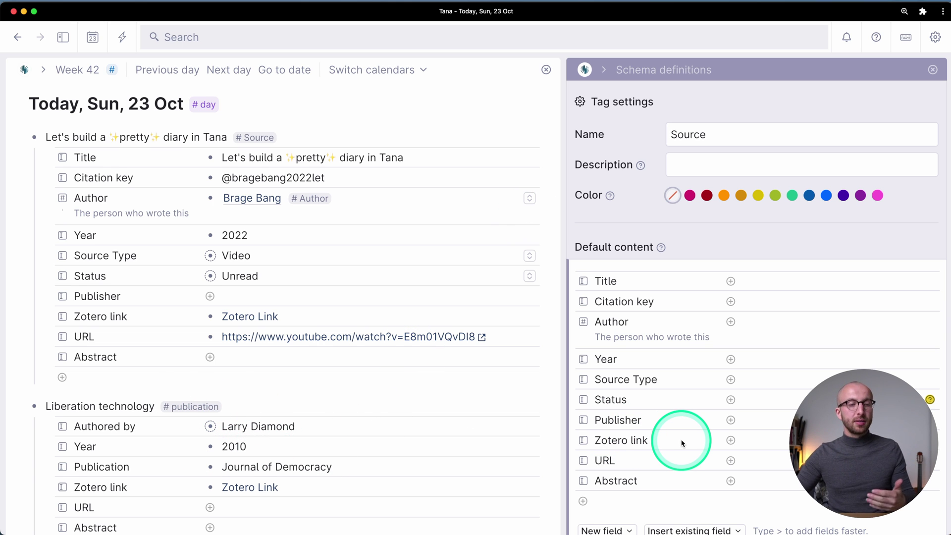
scroll(341, 319, "down", 2)
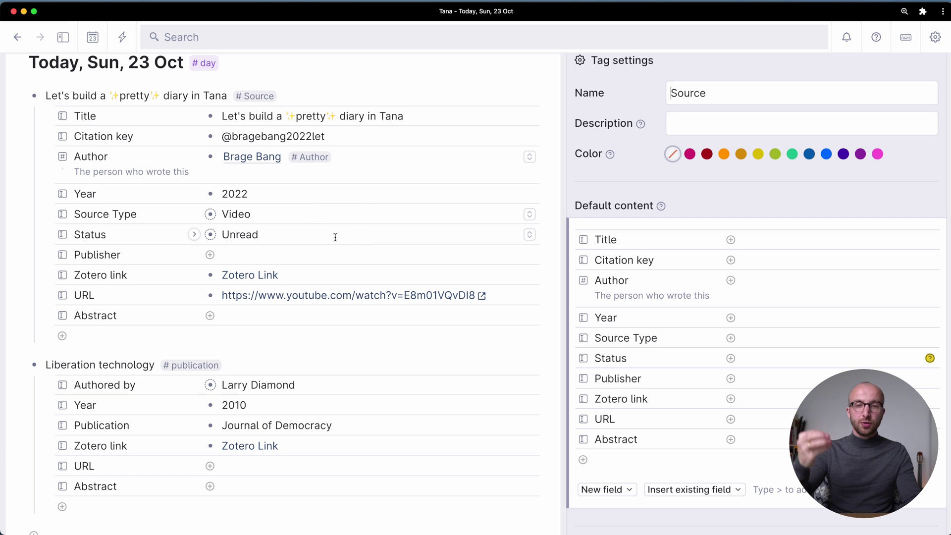
left_click(373, 235)
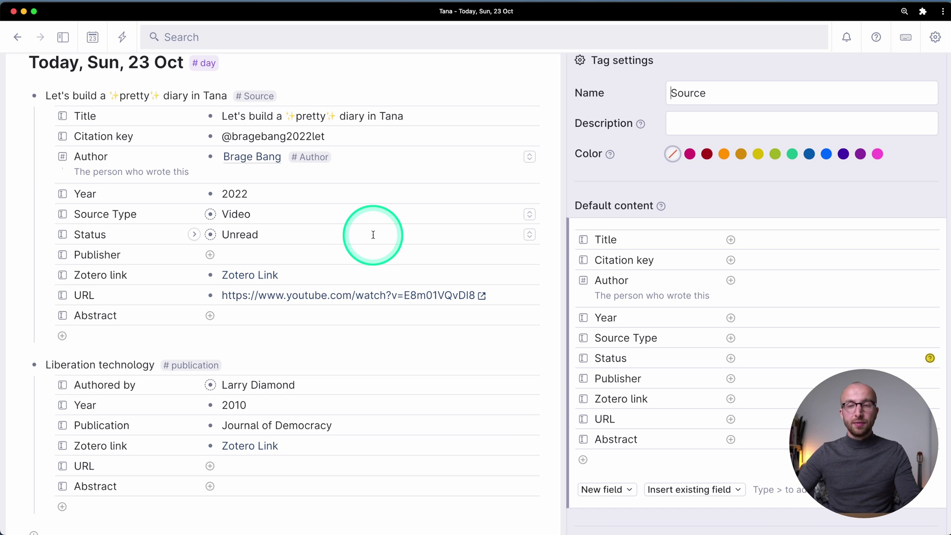